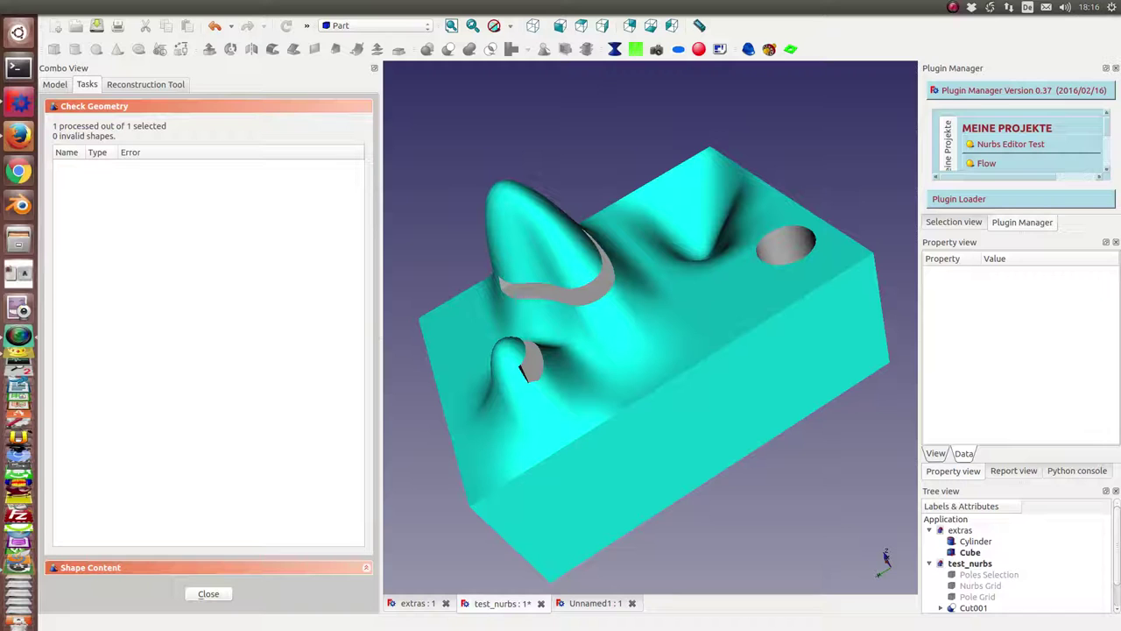
Step: Dismiss the Check Geometry results and close the test_nurbs document
mouse_move(825, 508)
middle_down()
mouse_move(776, 463)
mouse_move(727, 366)
mouse_move(606, 400)
mouse_move(558, 456)
mouse_move(570, 543)
mouse_move(443, 426)
middle_up()
click(201, 595)
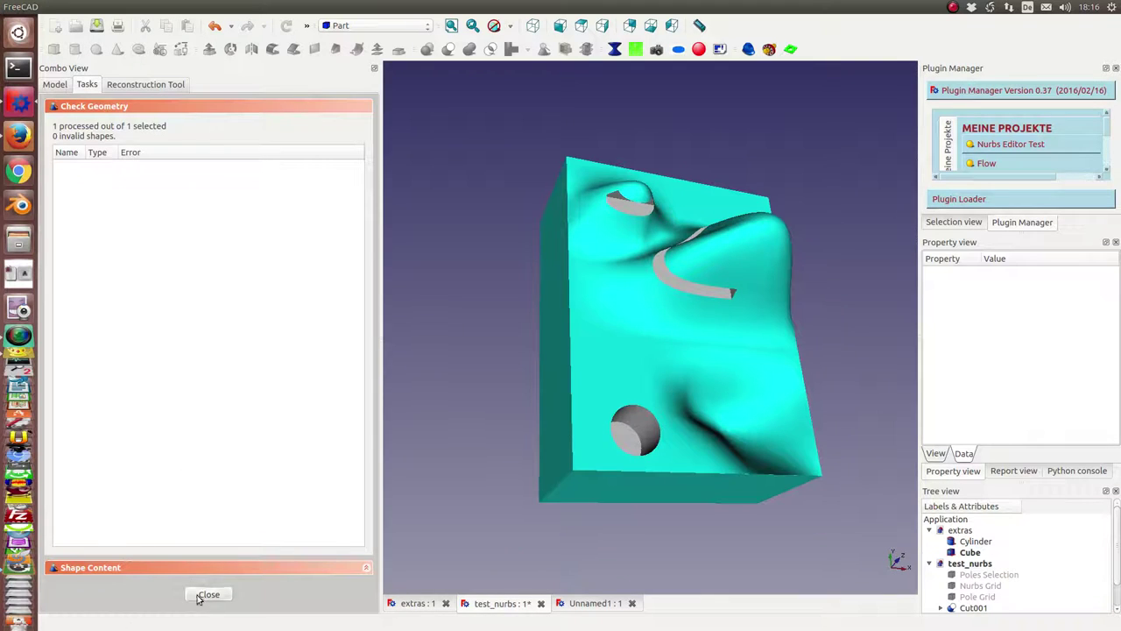
click(541, 603)
Step: Discard test_nurbs changes and generate a test NURBS surface with Nurbs Editor Test in Unnamed1
click(589, 272)
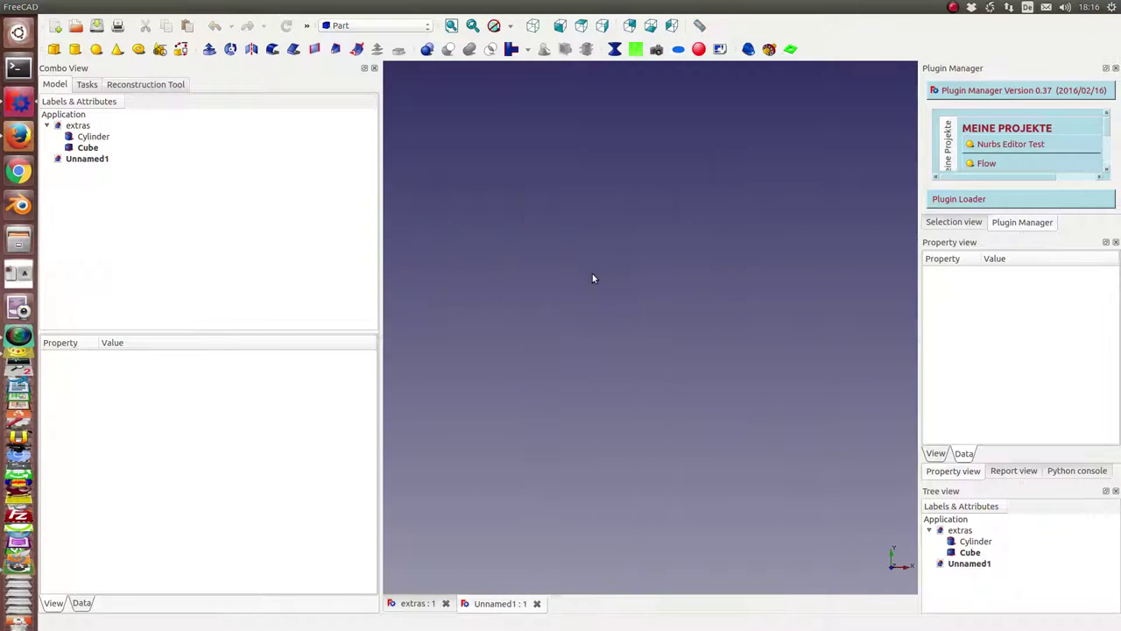
click(985, 144)
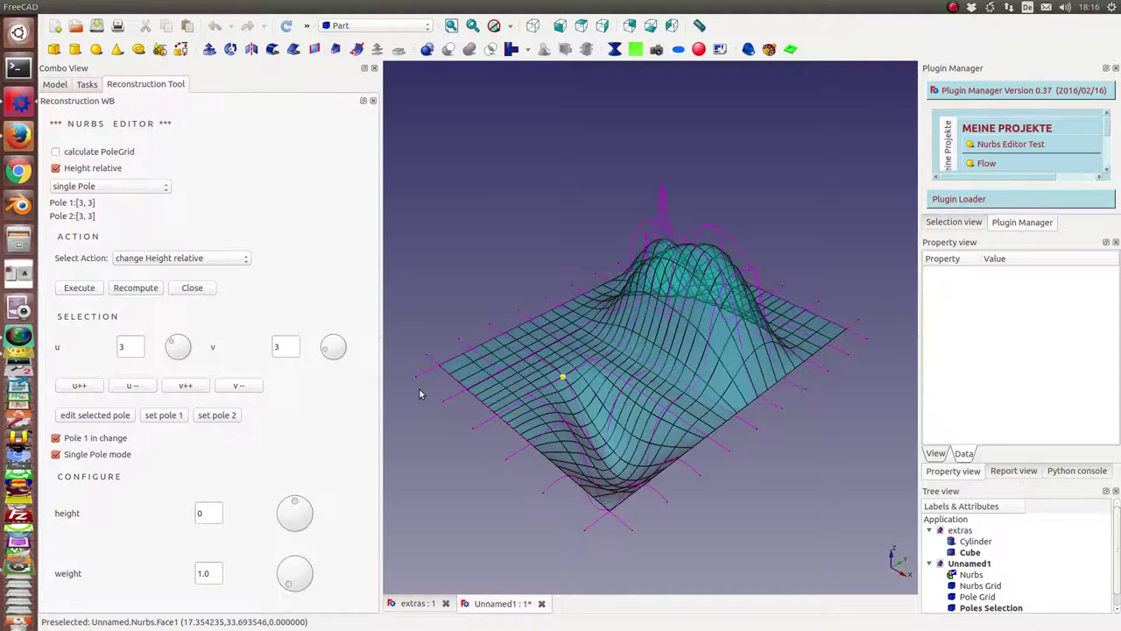
mouse_move(478, 501)
middle_down()
mouse_move(537, 454)
mouse_move(672, 460)
mouse_move(785, 514)
middle_up()
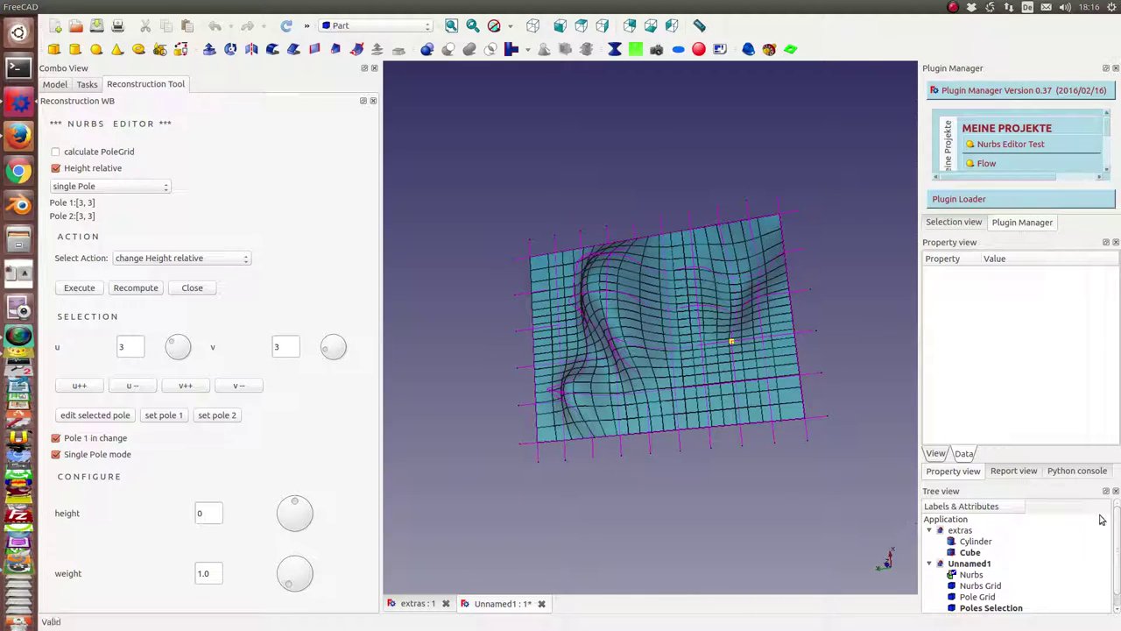
Step: Collapse extras and hide the Pole Grid and Nurbs Grid to see the plain surface
click(930, 530)
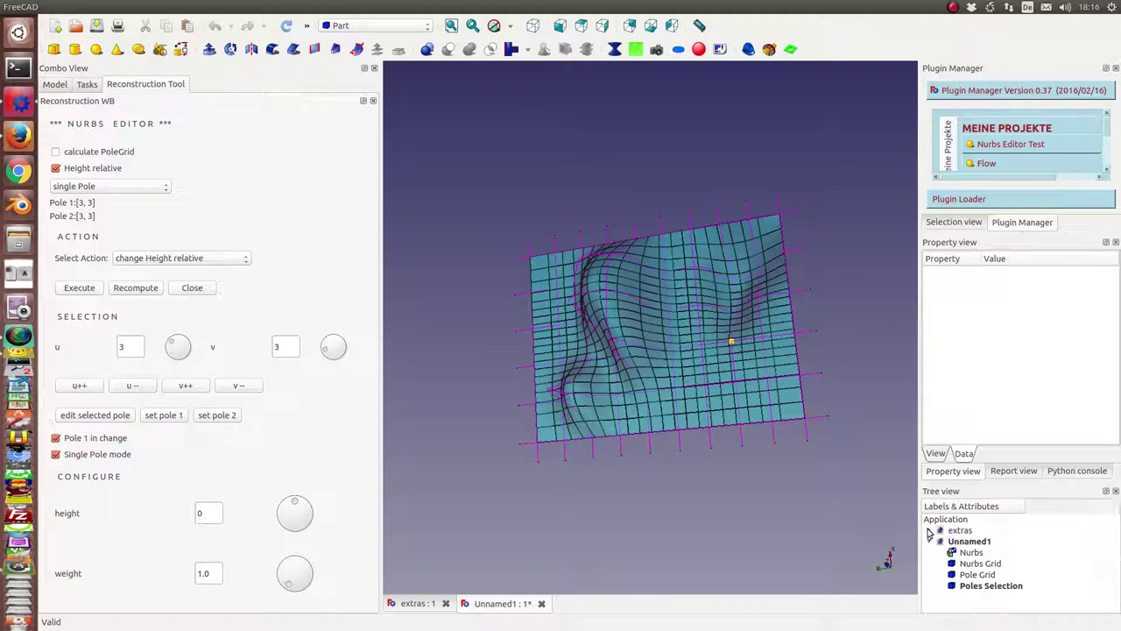
click(970, 587)
click(971, 577)
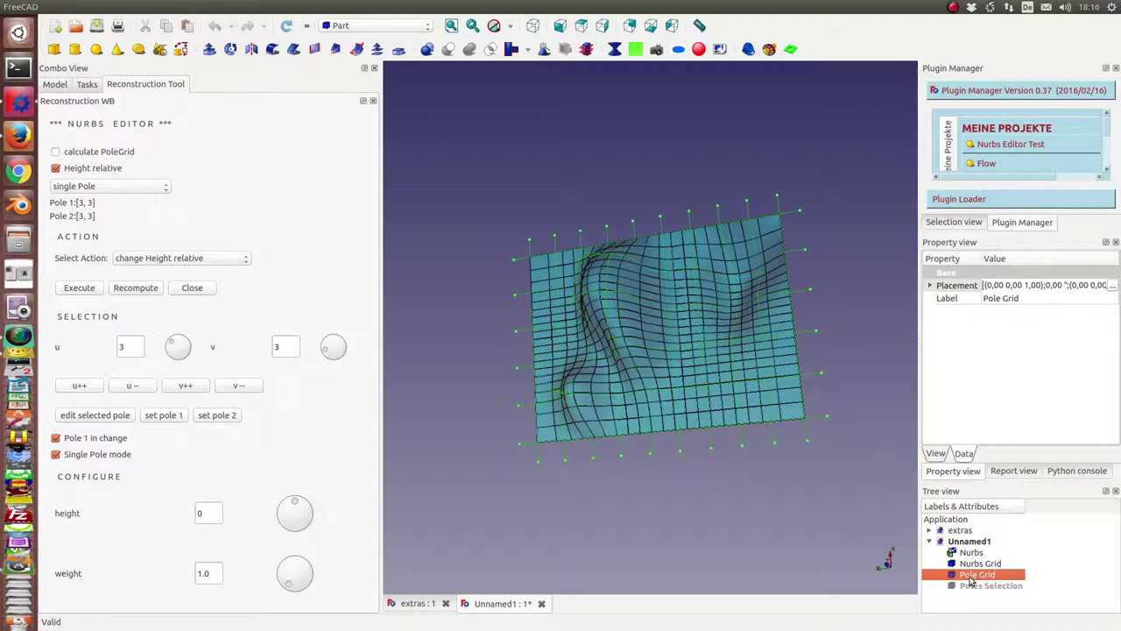
key(space)
click(973, 564)
key(space)
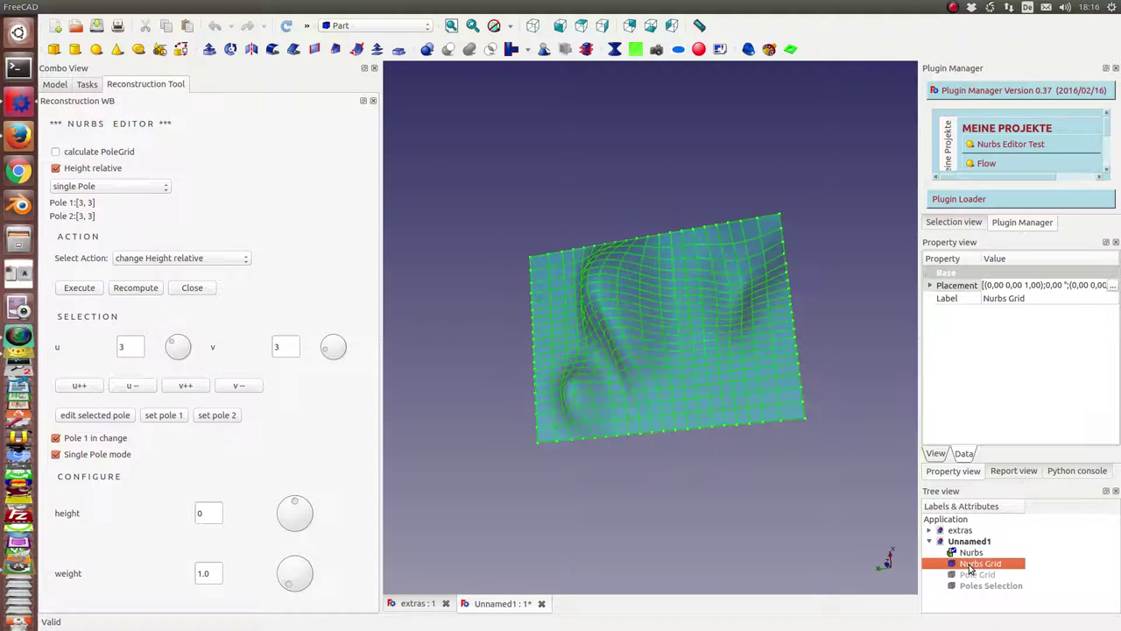
middle_drag(735, 548, 596, 230)
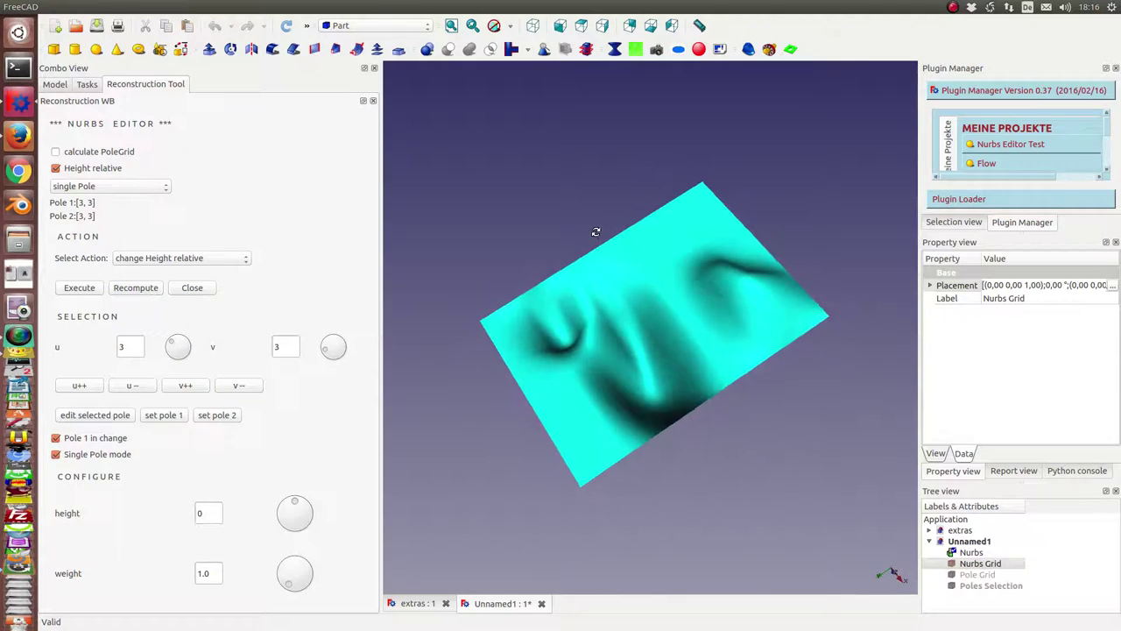
Step: Show the Nurbs Grid and Pole Grid with the Nurbs surface hidden, viewed face-on
click(980, 565)
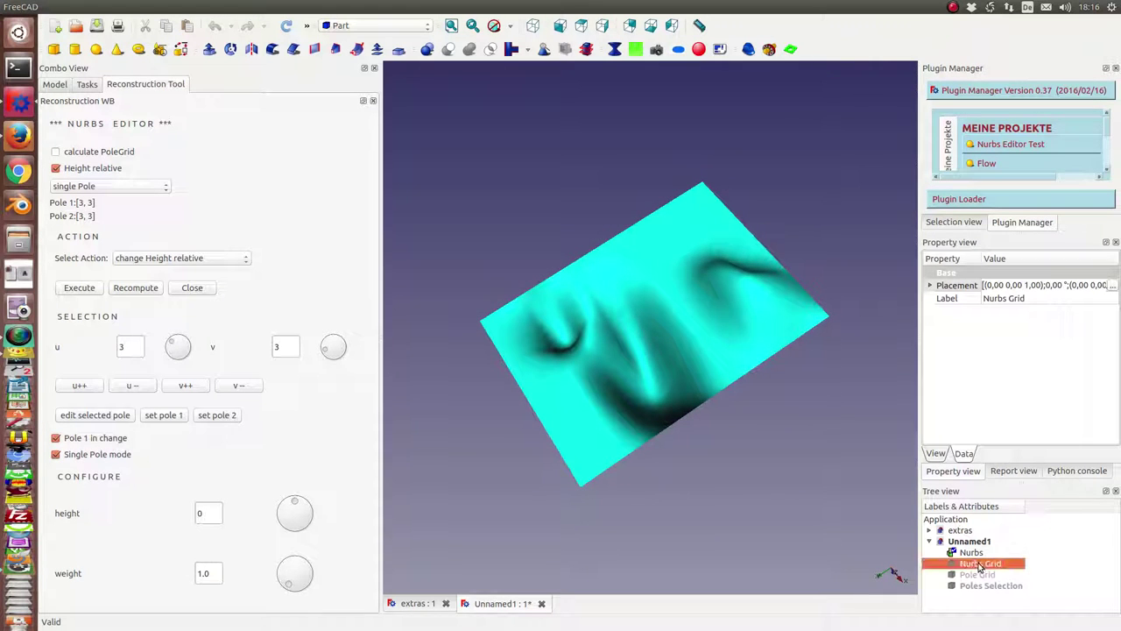
key(space)
mouse_move(791, 491)
middle_down()
mouse_move(733, 413)
mouse_move(690, 379)
mouse_move(626, 395)
mouse_move(603, 459)
mouse_move(614, 552)
mouse_move(666, 552)
middle_up()
click(970, 552)
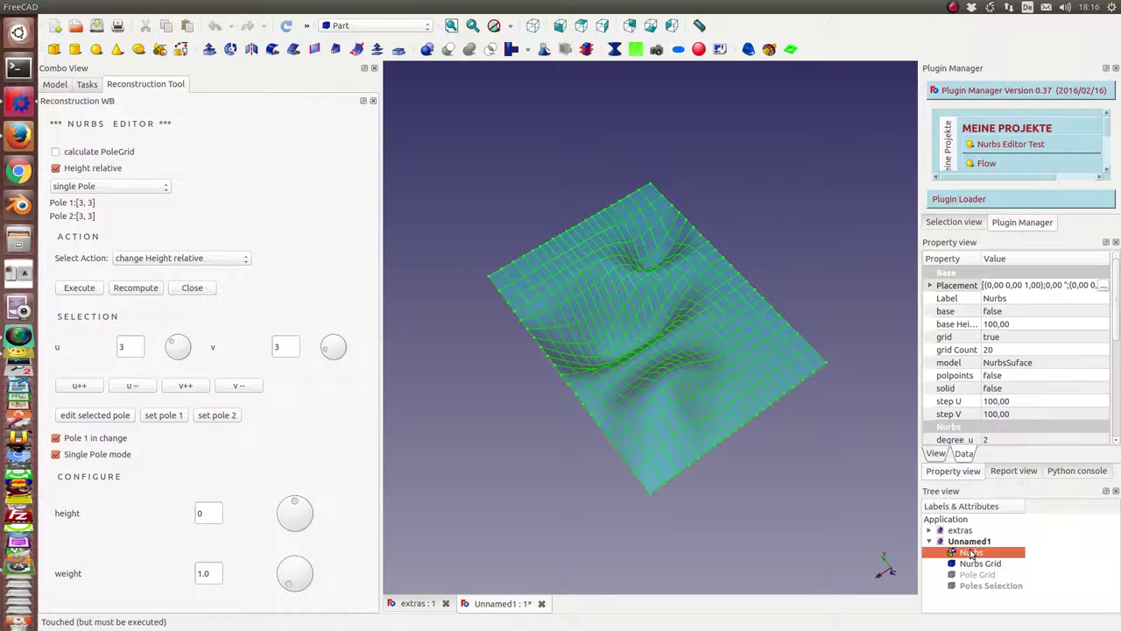
key(space)
key(2)
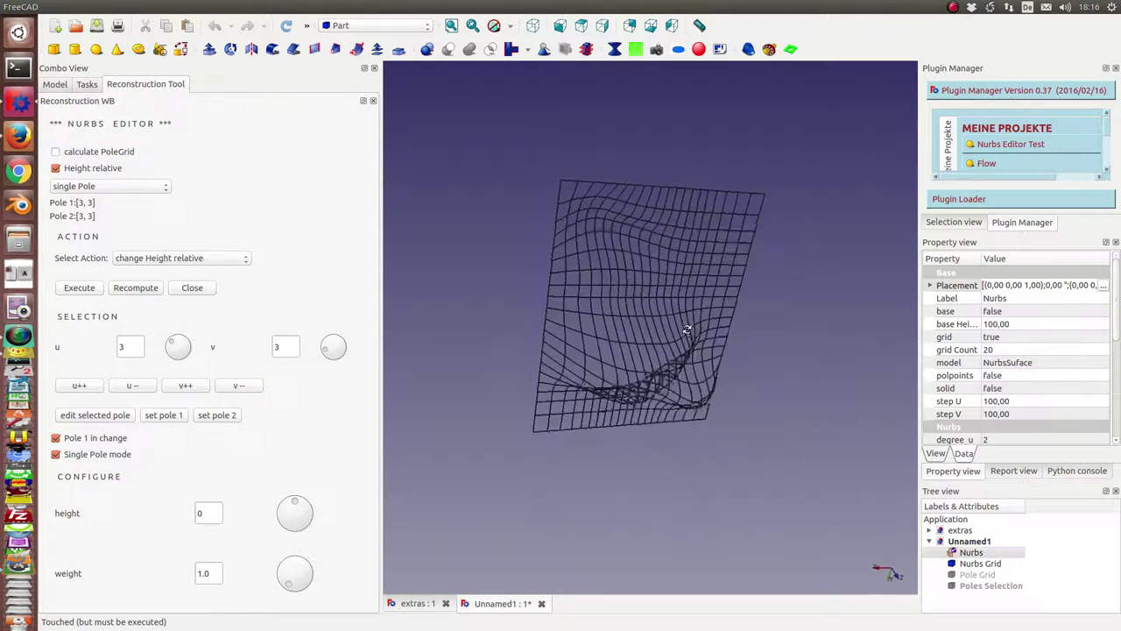
click(973, 574)
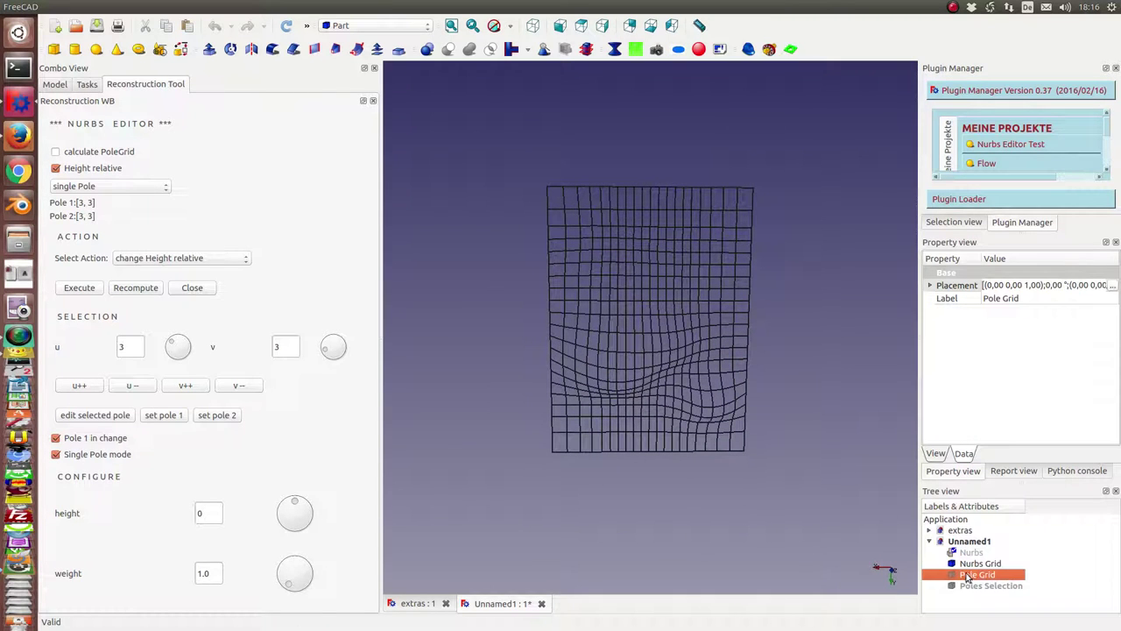
key(space)
mouse_move(834, 528)
middle_down()
mouse_move(789, 470)
mouse_move(821, 481)
mouse_move(811, 487)
middle_up()
Step: Hide the Nurbs Grid and show the Nurbs surface again alongside its pole grid
click(866, 509)
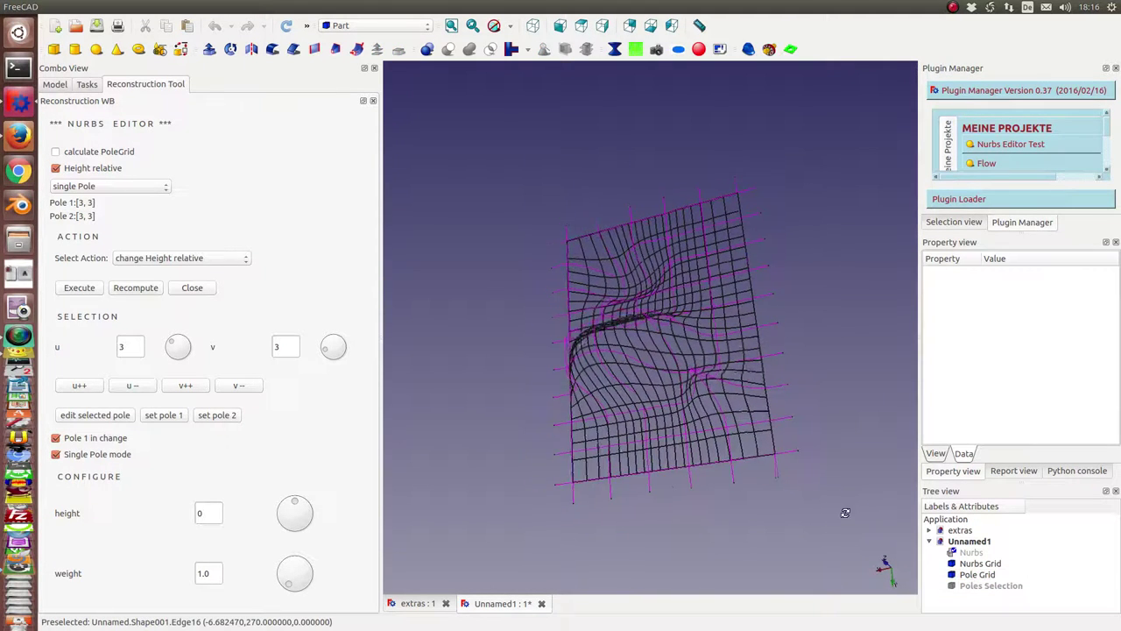
click(981, 564)
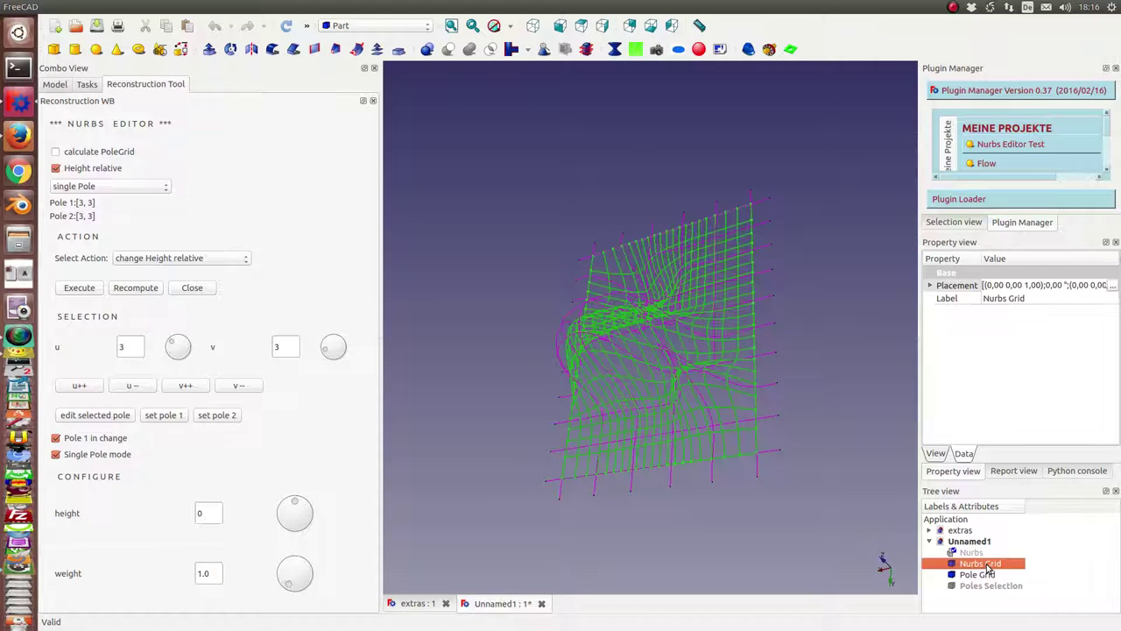
key(space)
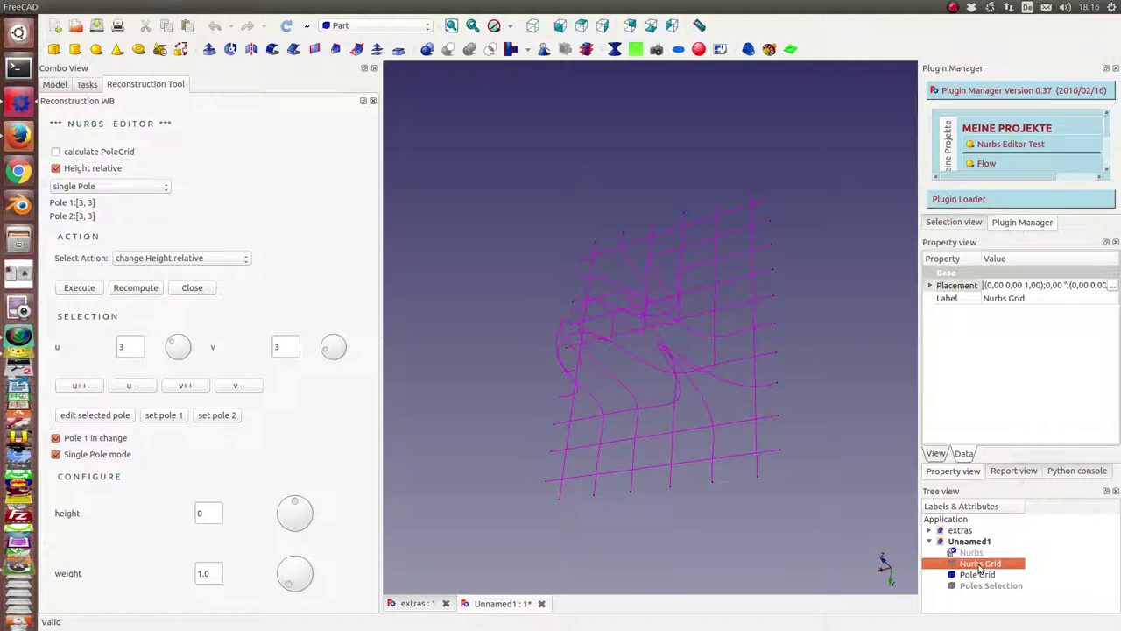
click(970, 553)
key(space)
mouse_move(418, 522)
middle_down()
mouse_move(467, 485)
mouse_move(608, 475)
mouse_move(775, 489)
mouse_move(790, 469)
middle_up()
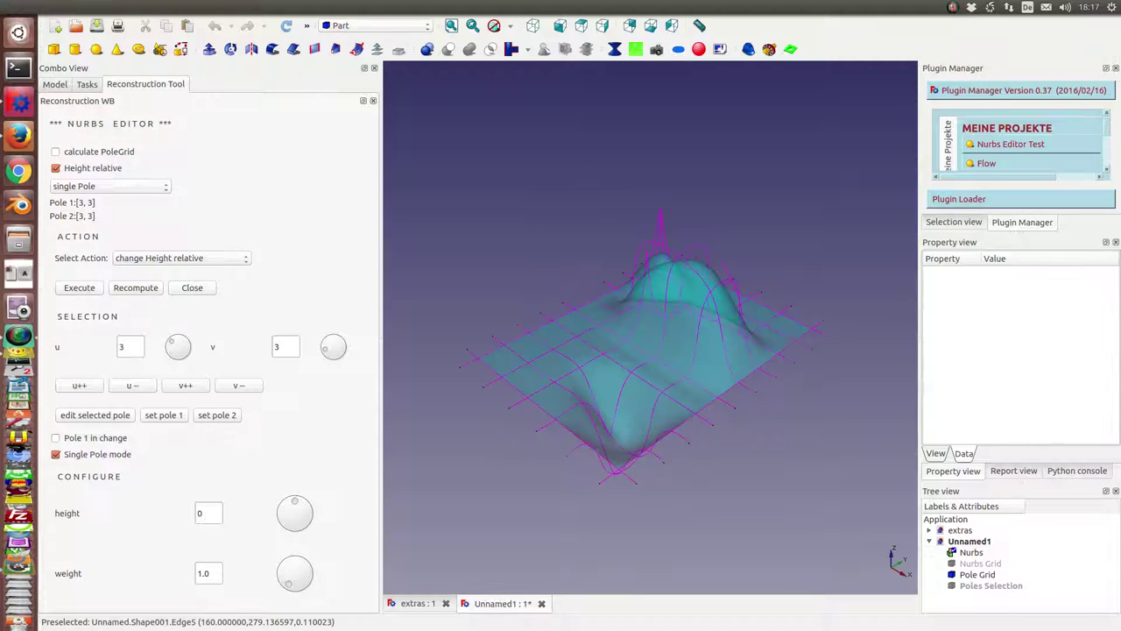
Step: Select Poles Selection in top view and set the first pole to [4, 5]
click(963, 586)
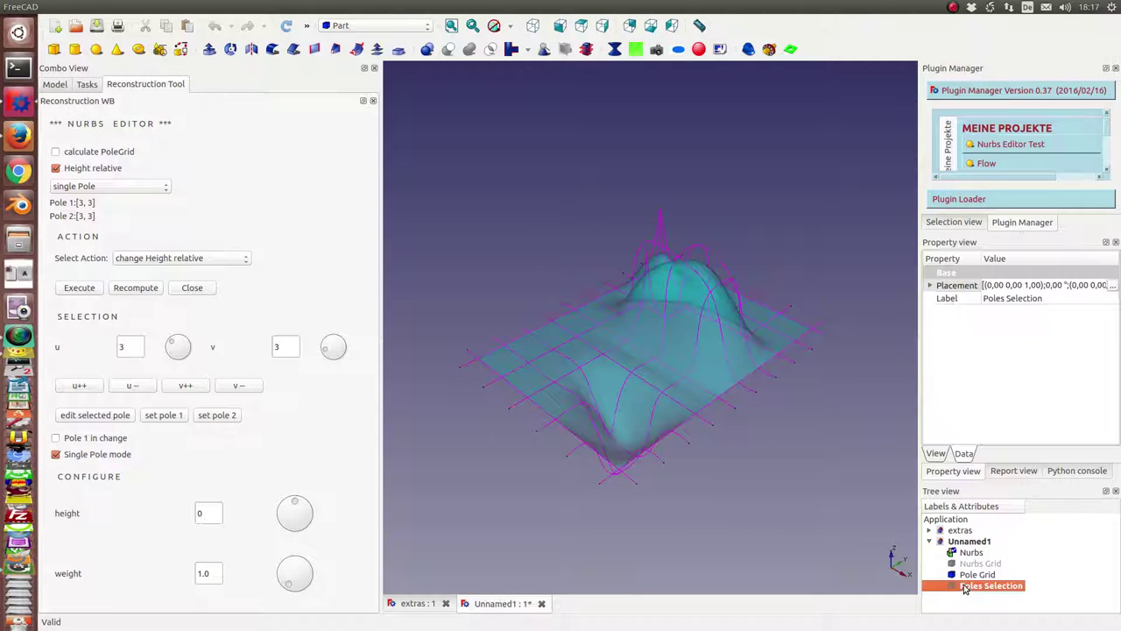
middle_drag(816, 428, 487, 285)
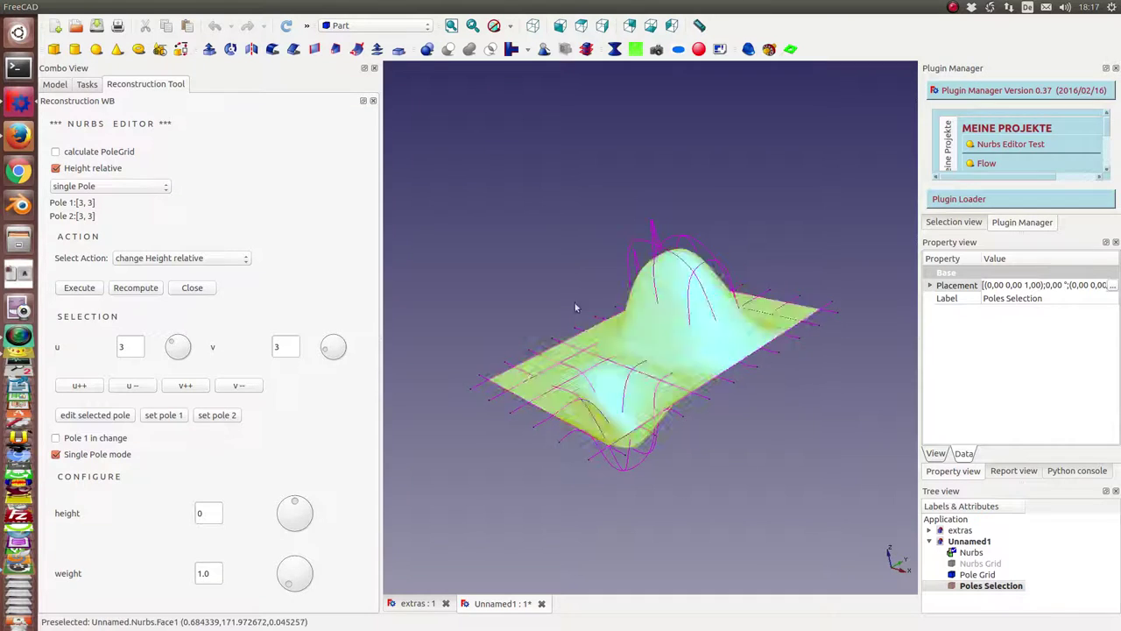
key(2)
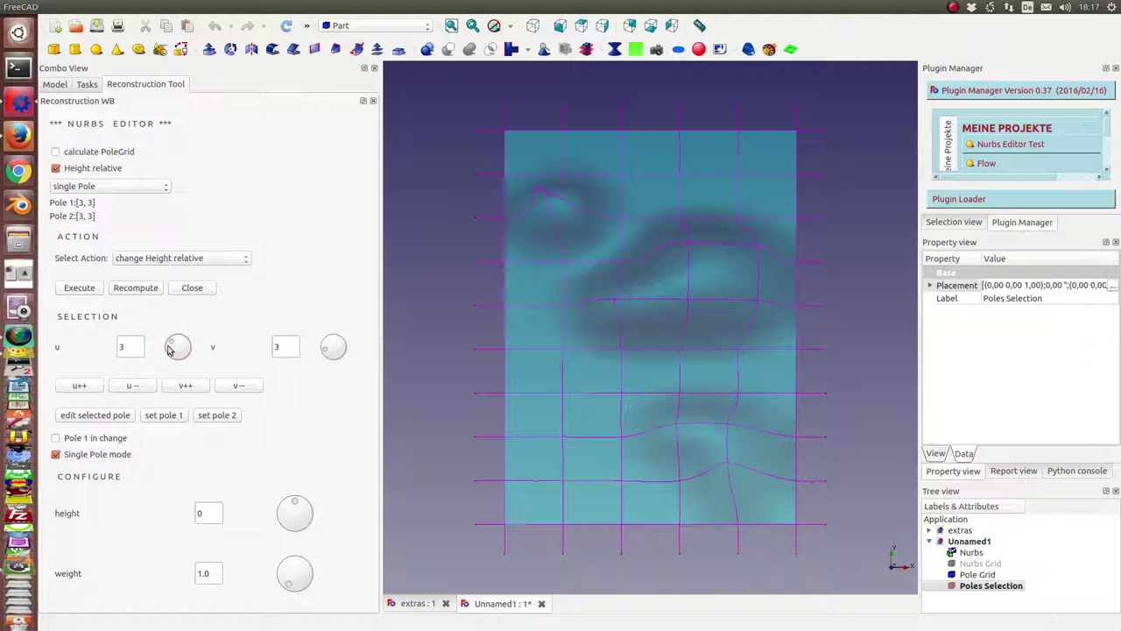
click(990, 585)
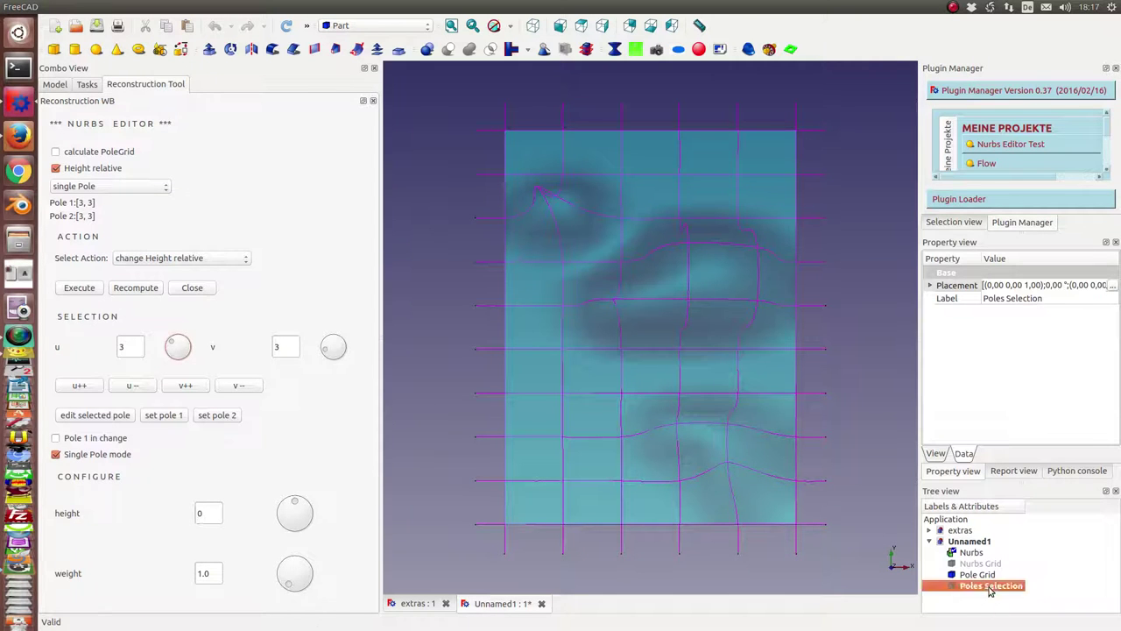
click(182, 348)
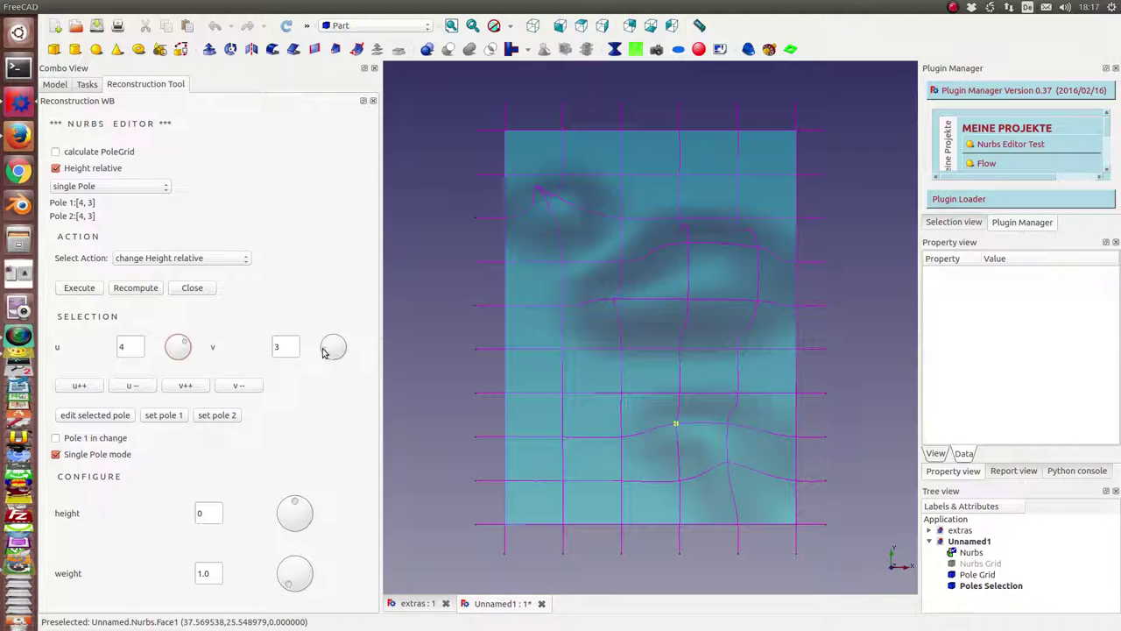
drag(322, 350, 331, 343)
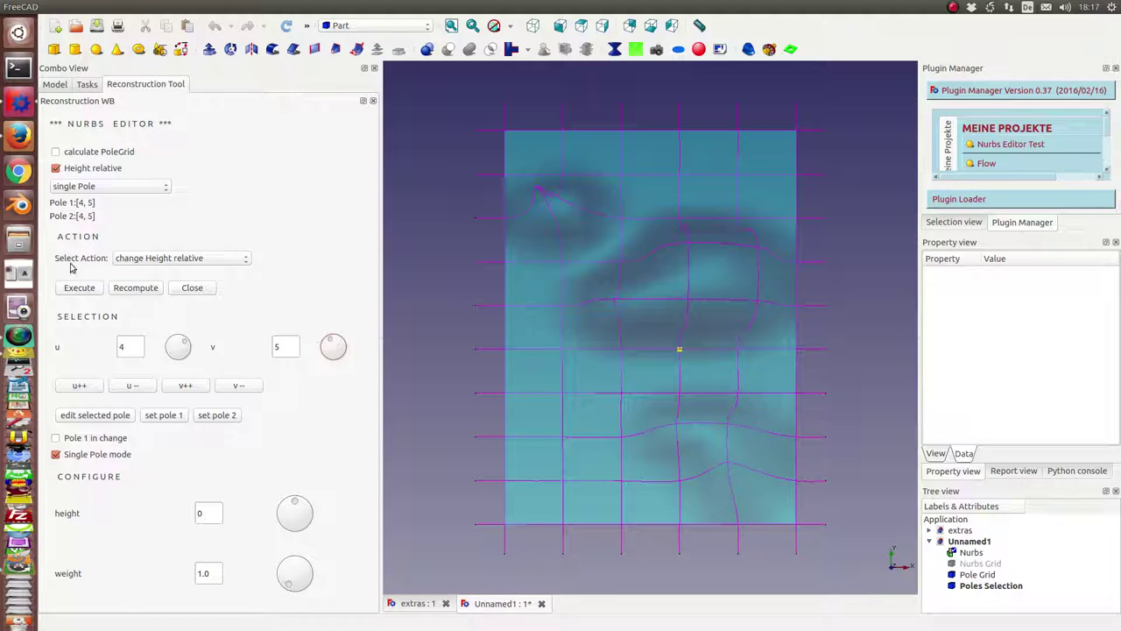
Step: Turn off Single Pole mode and set the second pole to [3, 8]
click(56, 455)
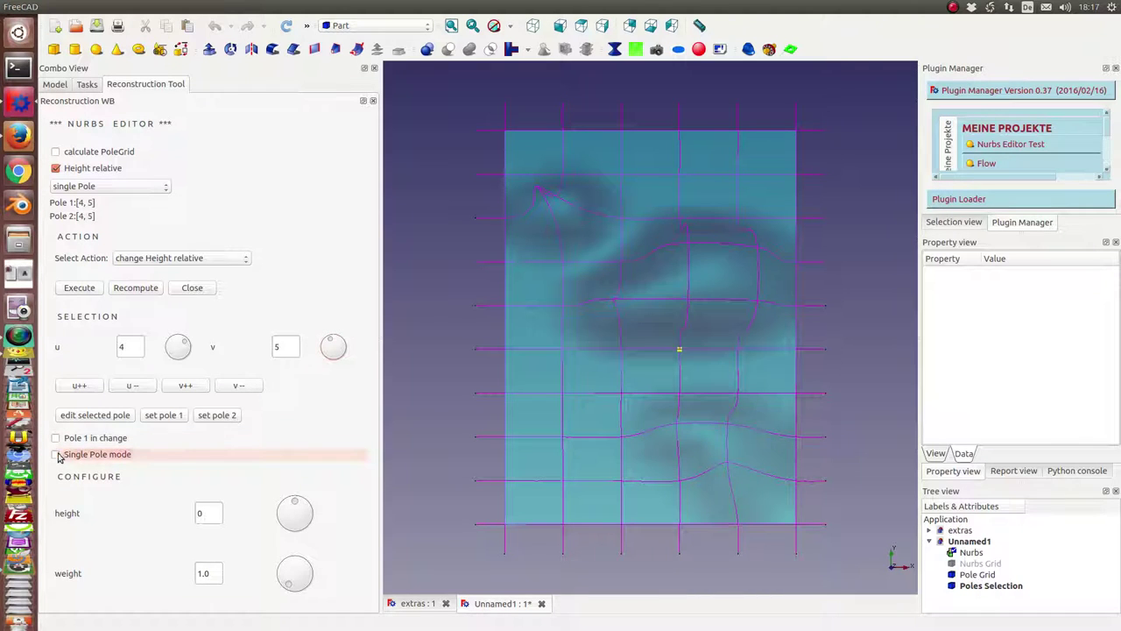
click(336, 345)
drag(337, 346, 343, 352)
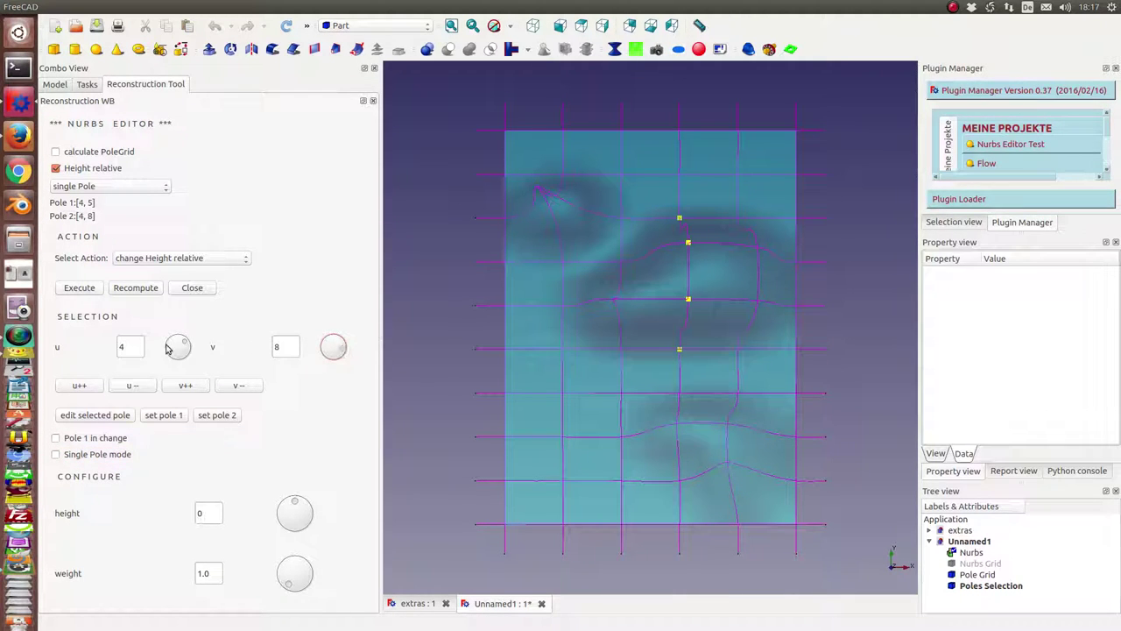
drag(183, 346, 173, 341)
mouse_move(423, 476)
middle_down()
mouse_move(550, 474)
mouse_move(564, 451)
mouse_move(558, 482)
mouse_move(513, 510)
middle_up()
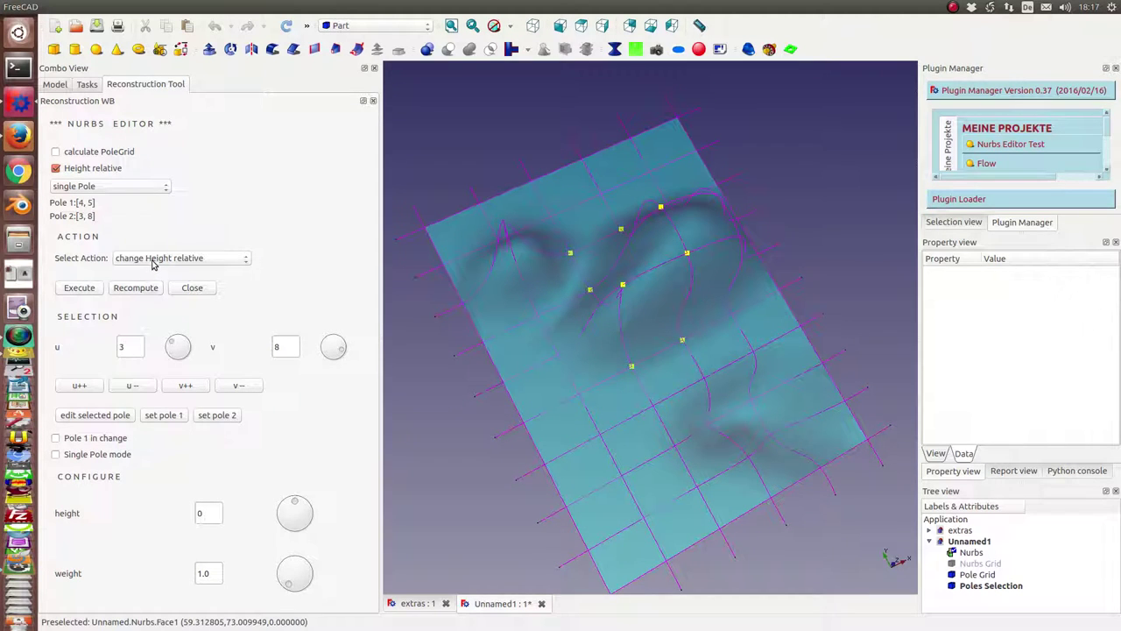
Step: Use Rectangle pole selection and set the relative height to -100, dipping the pole region
click(145, 187)
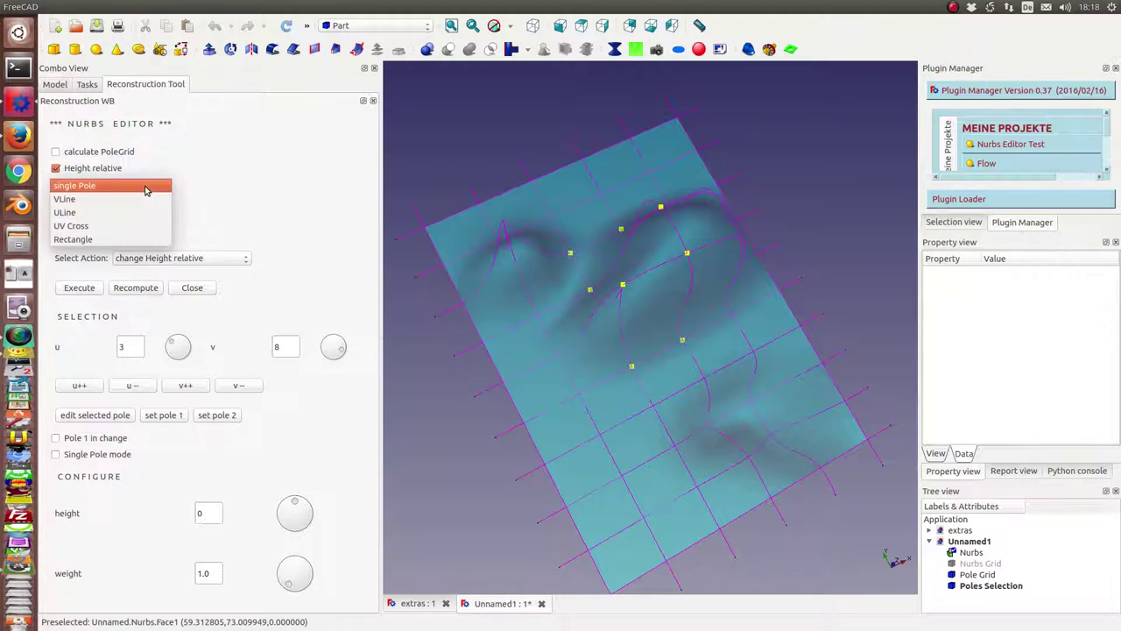
click(90, 239)
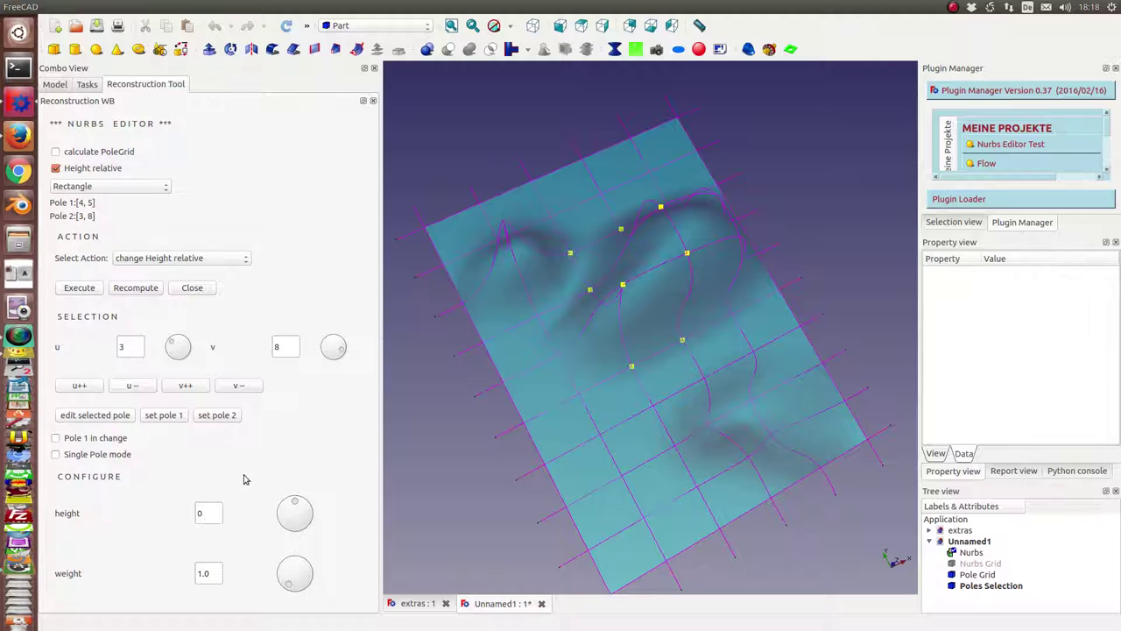
scroll(298, 506, down, 2)
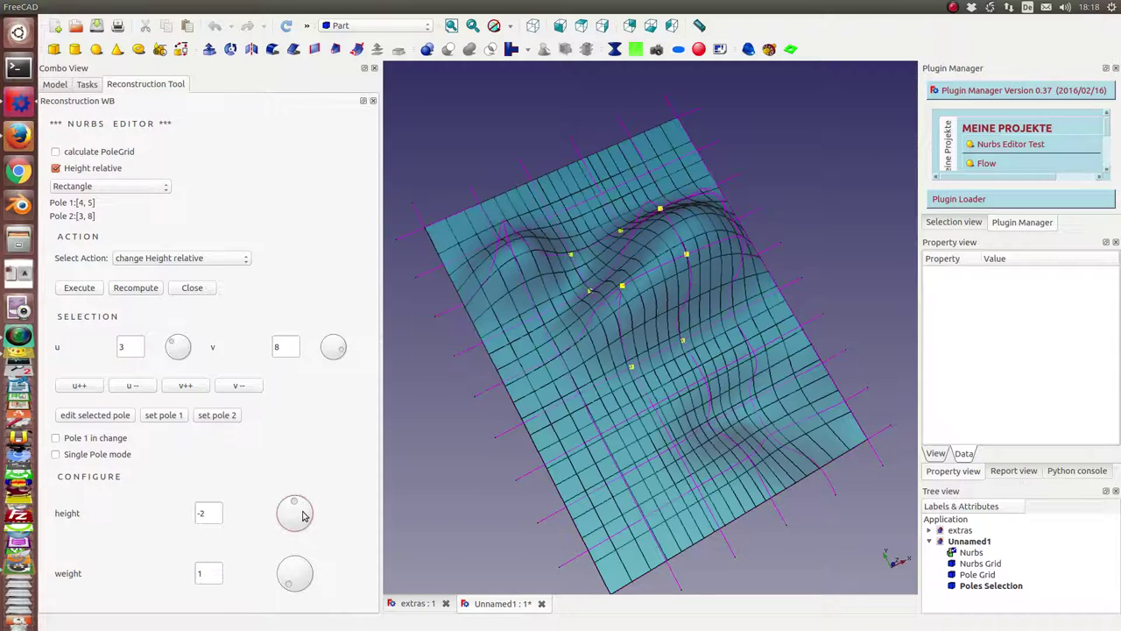
drag(300, 523, 484, 550)
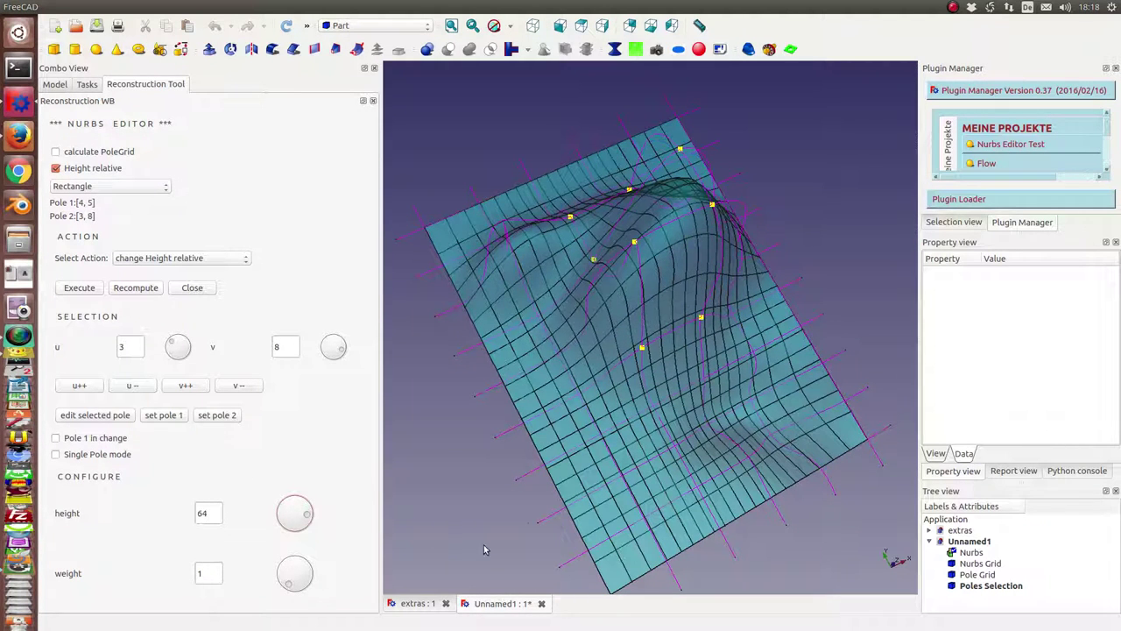
mouse_move(540, 523)
middle_down()
mouse_move(712, 502)
mouse_move(720, 479)
middle_up()
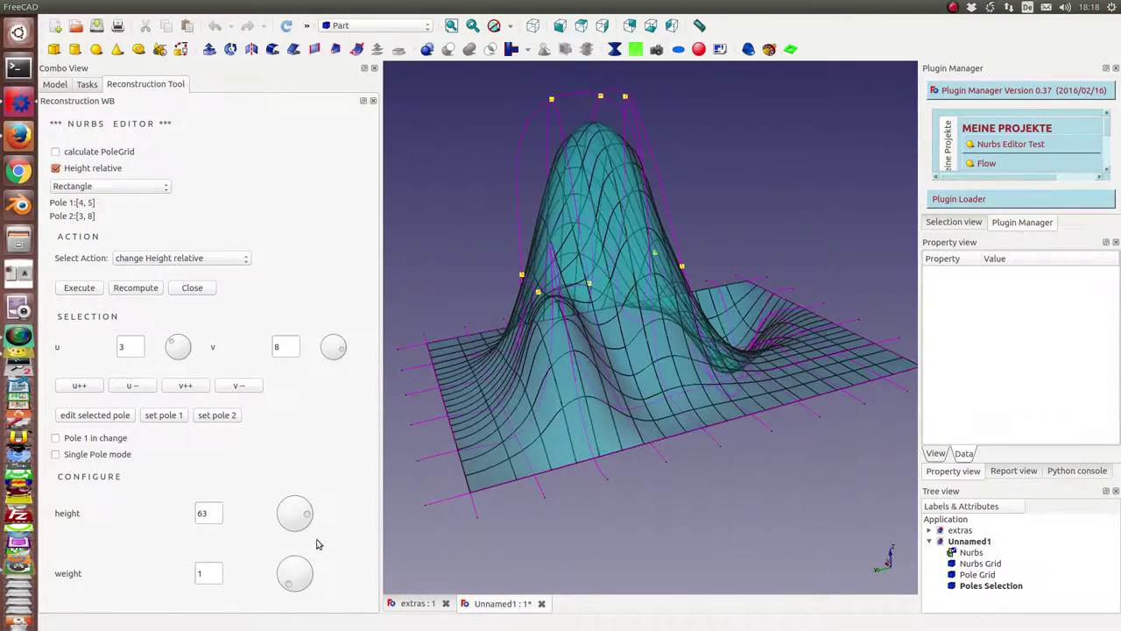
click(294, 526)
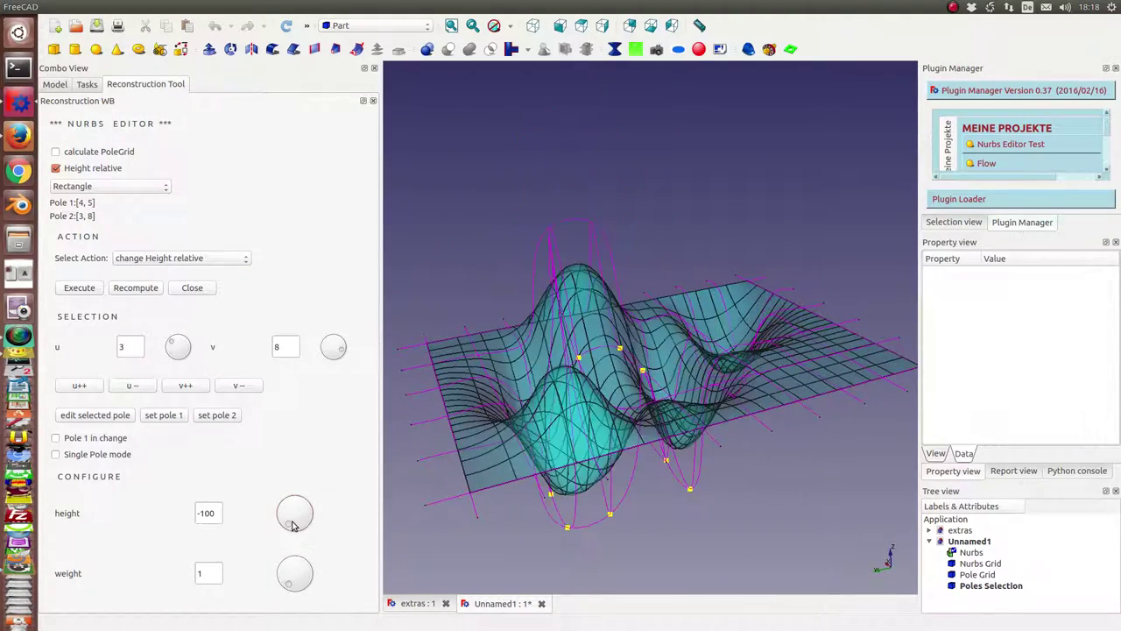
Step: Set the Nurbs grid property to false and delete the Nurbs Grid object
click(972, 553)
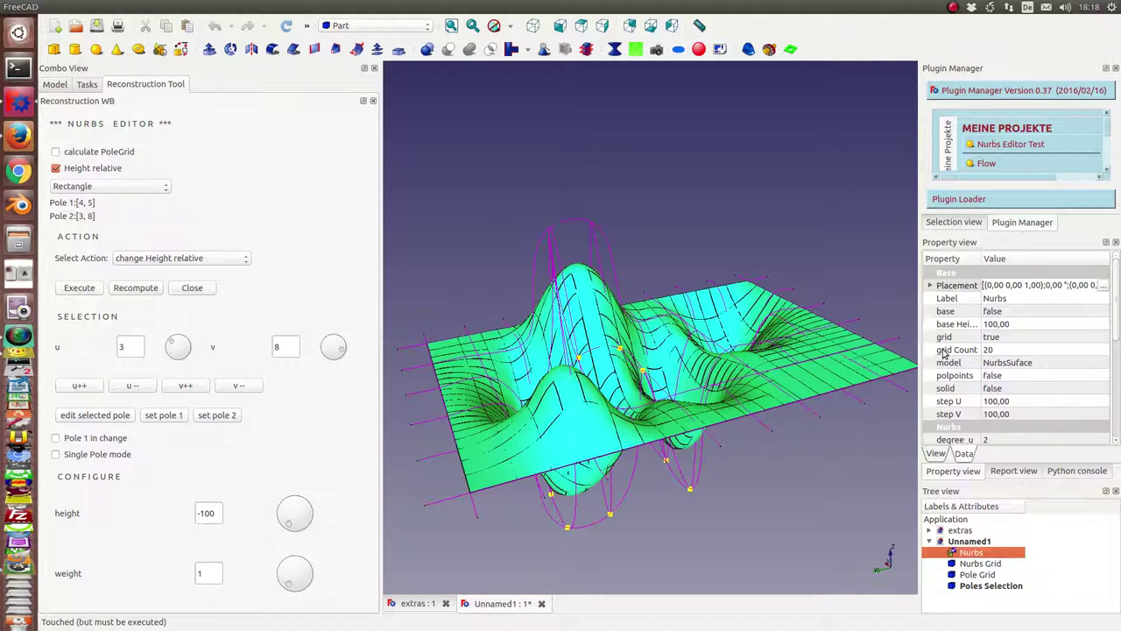
click(1009, 343)
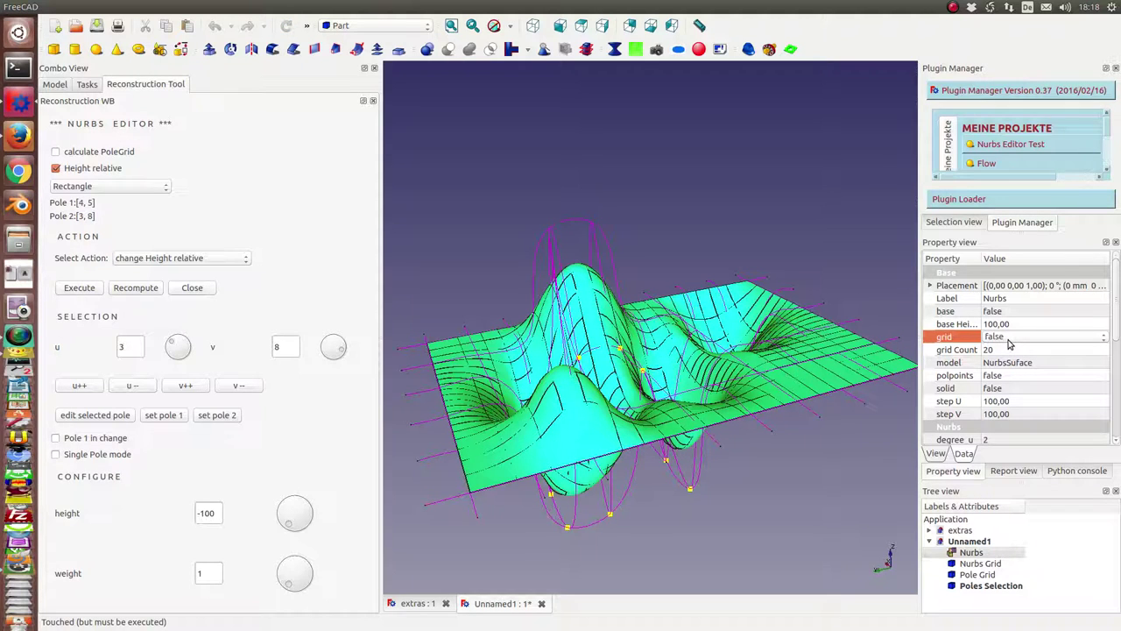
click(979, 566)
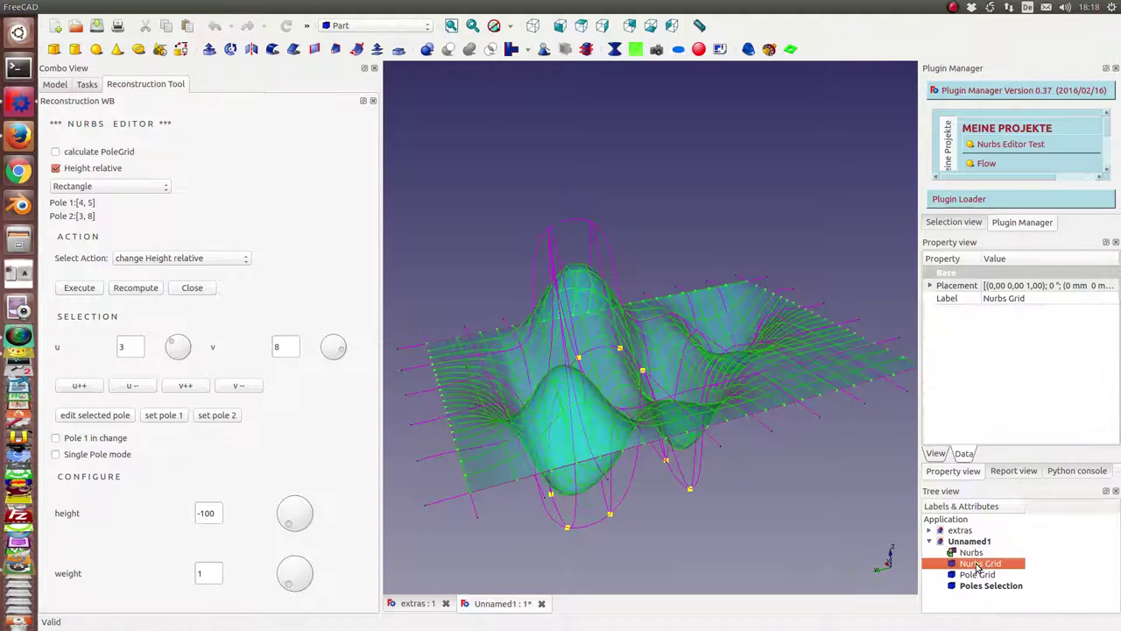
key(Delete)
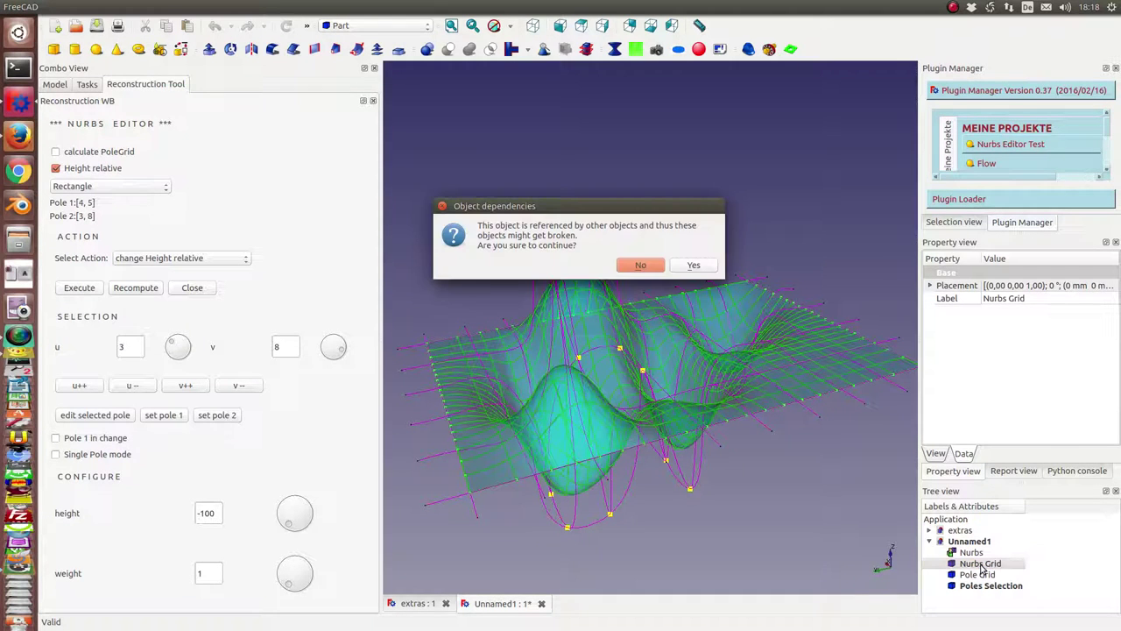
click(687, 266)
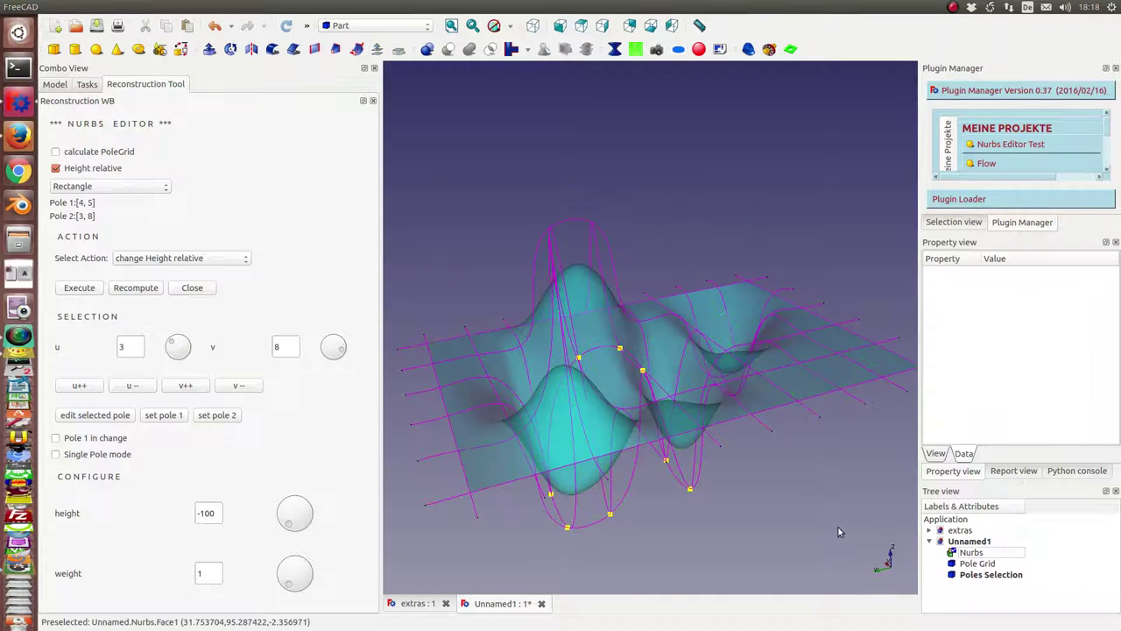
mouse_move(838, 527)
middle_down()
mouse_move(789, 552)
mouse_move(737, 528)
middle_up()
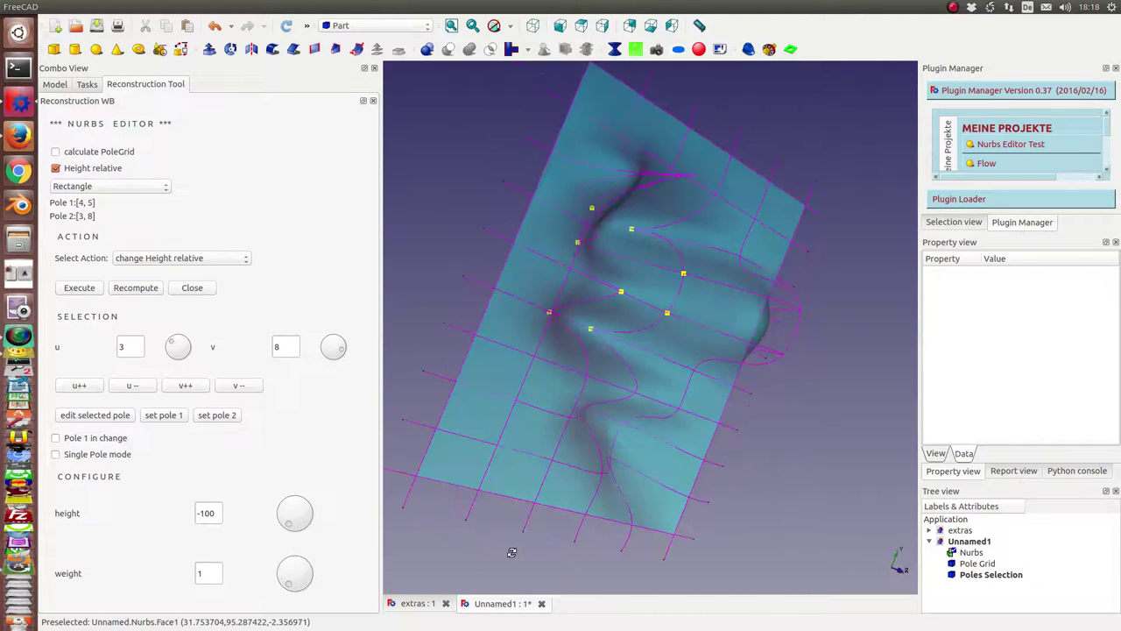
Step: Switch Select Action to 'set absolute Height and Weight' and set height to 44
click(149, 261)
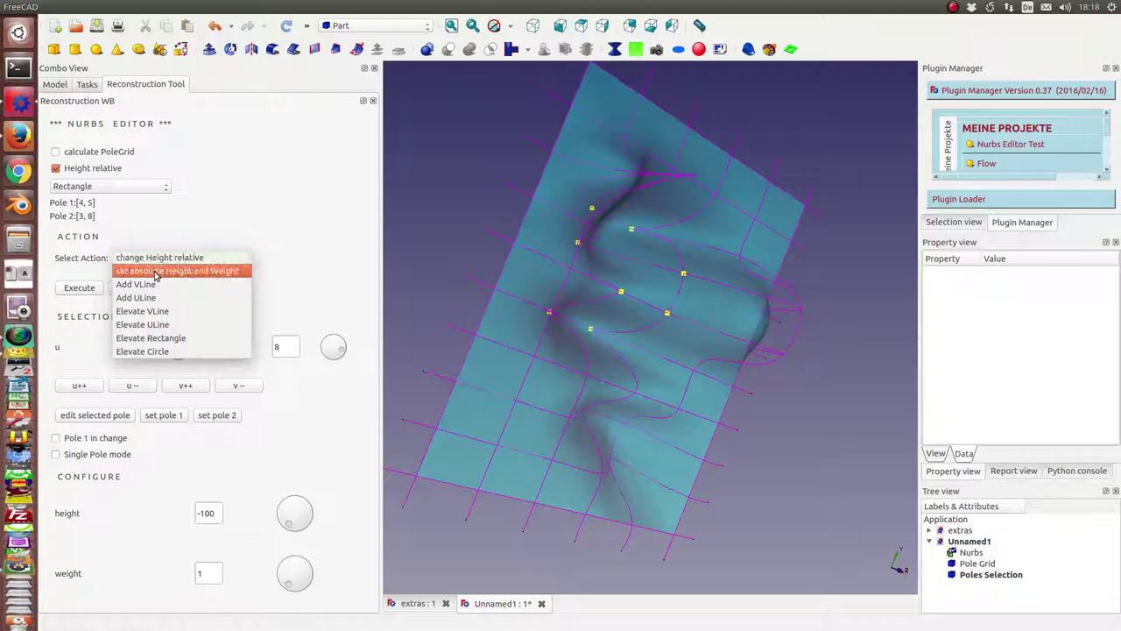
click(157, 273)
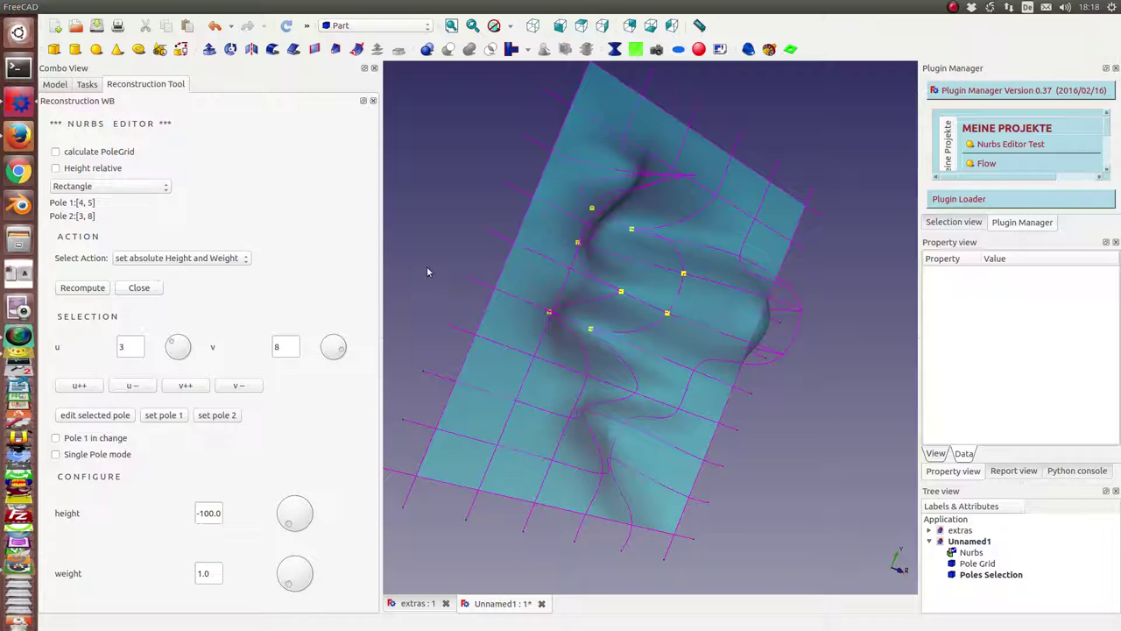
middle_drag(428, 272, 403, 421)
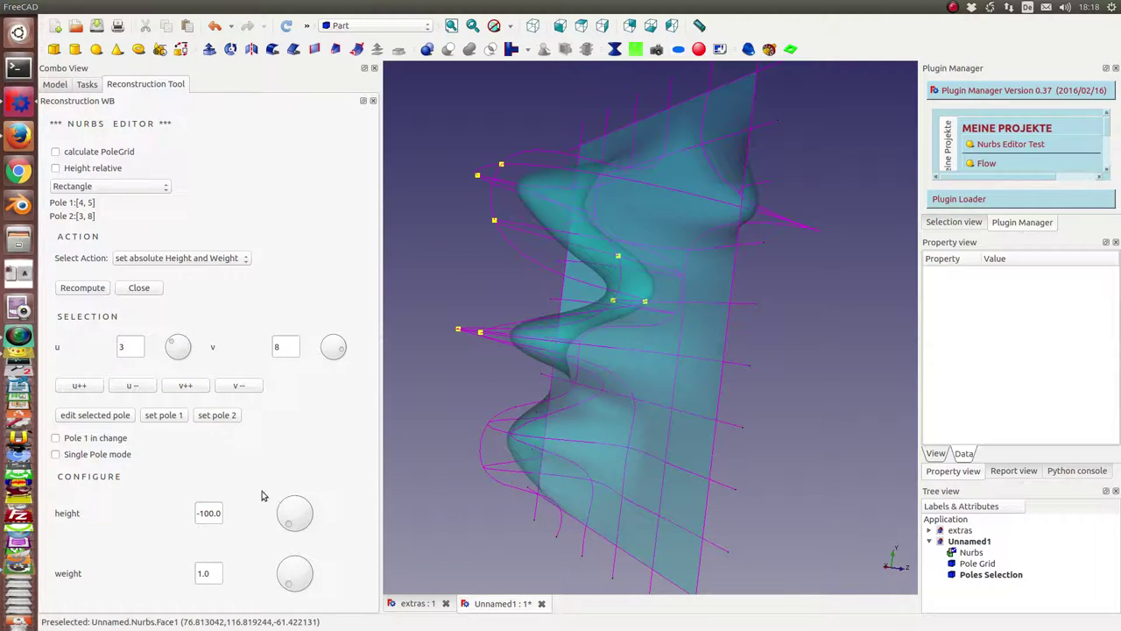
click(306, 512)
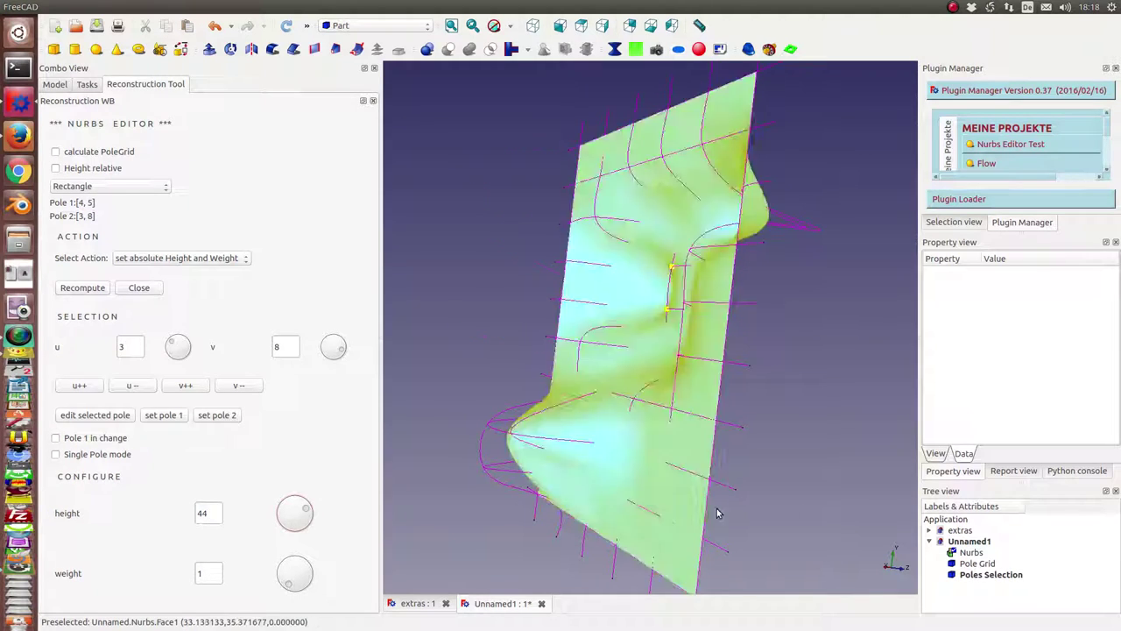
mouse_move(851, 491)
middle_down()
mouse_move(781, 473)
mouse_move(620, 268)
mouse_move(578, 297)
middle_up()
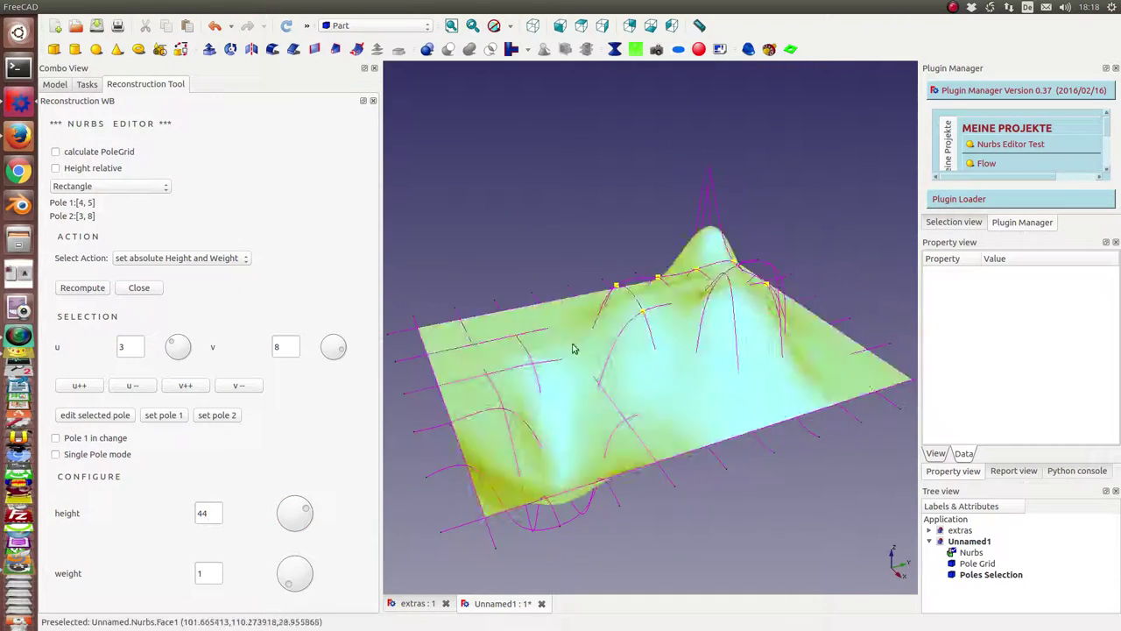
Step: Raise the pole height to 71 and return the weight to 1 after testing it
click(214, 513)
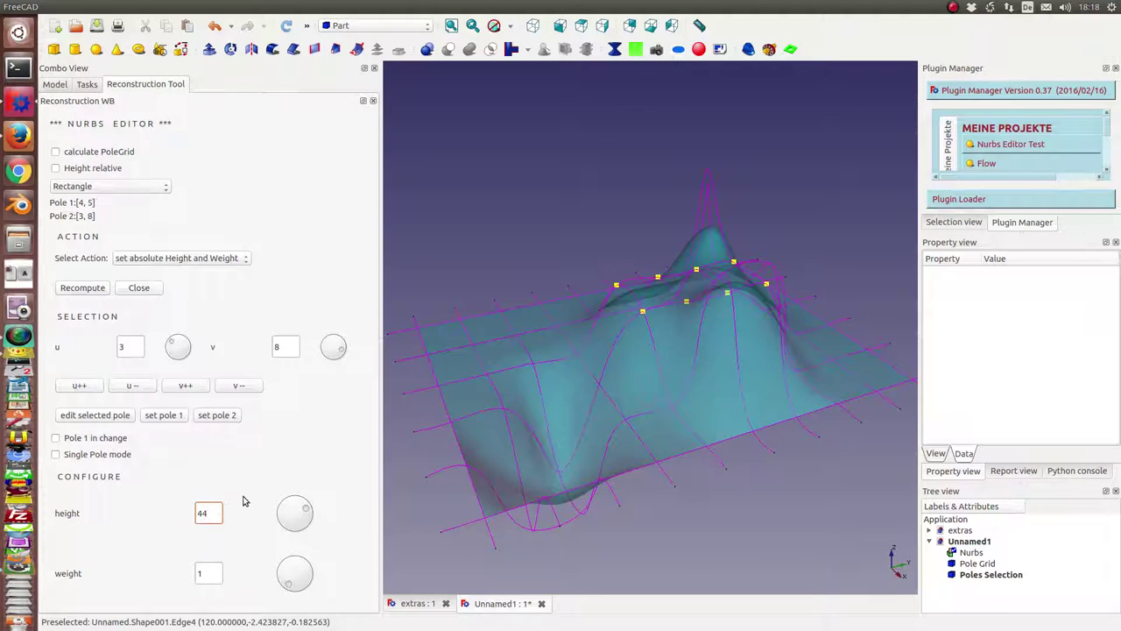
key(Tab)
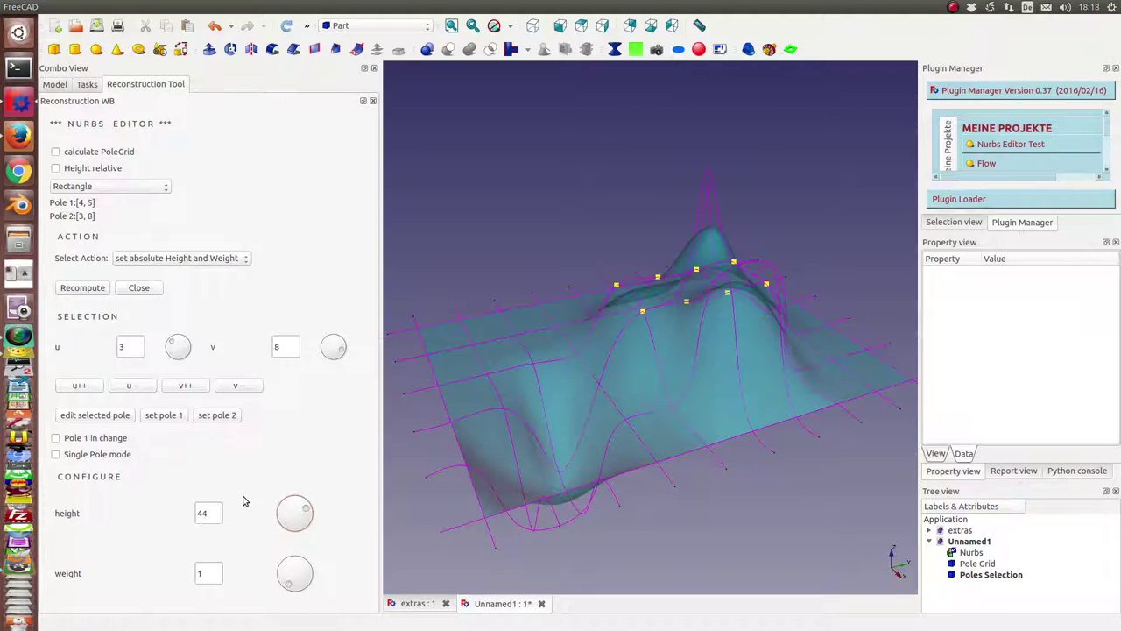
key(Up)
key(Up)
key(Up)
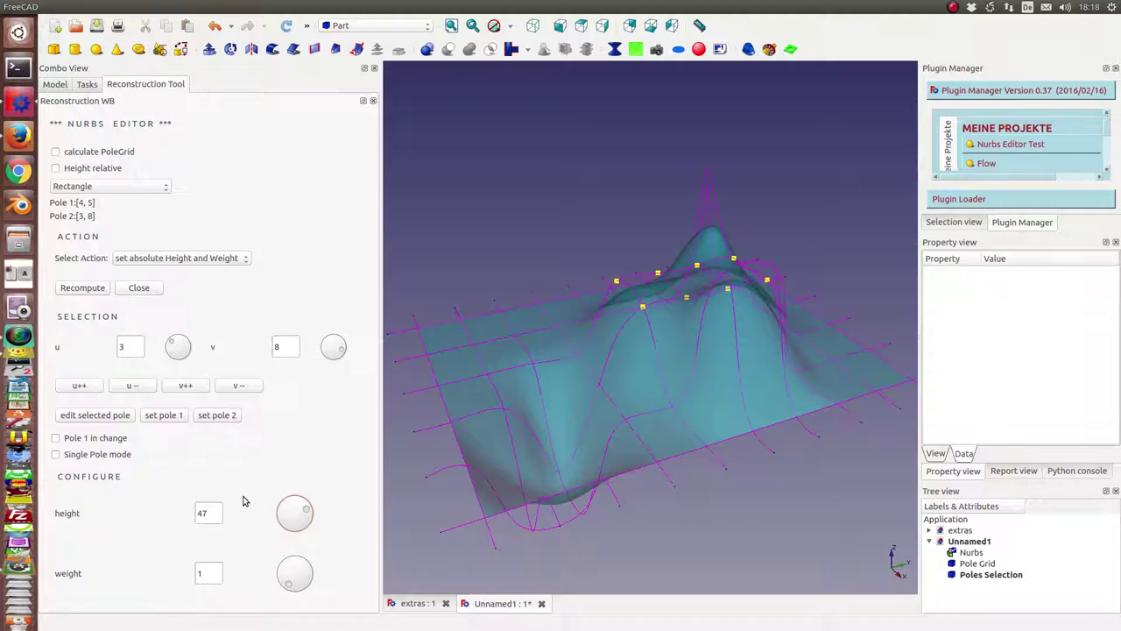
key(Up)
key(Up)
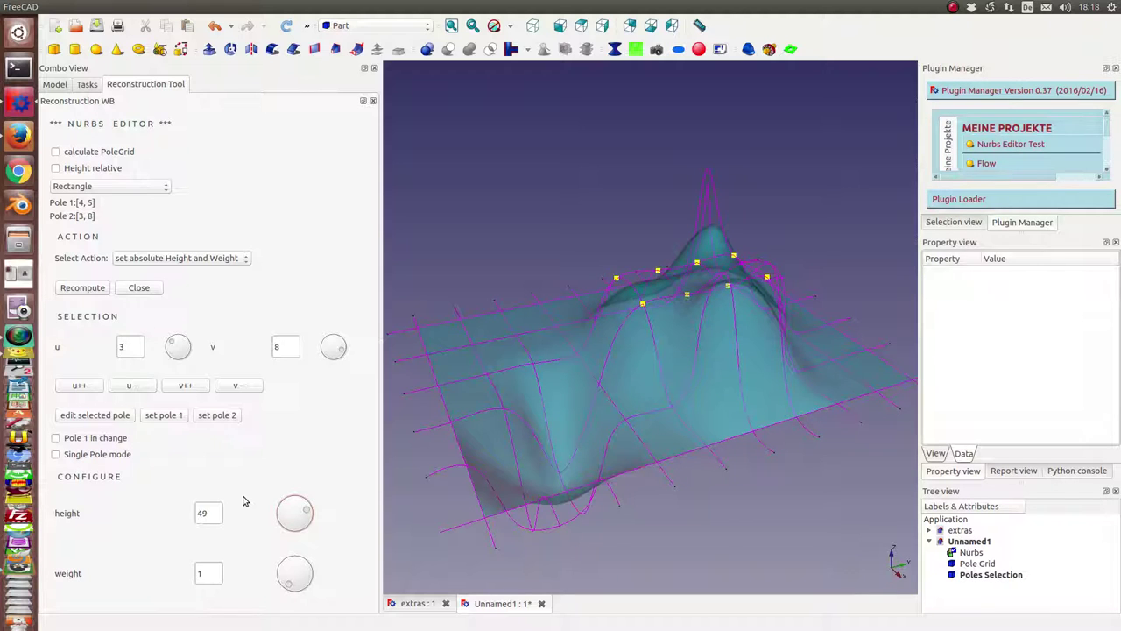
key(Up)
key(Up)
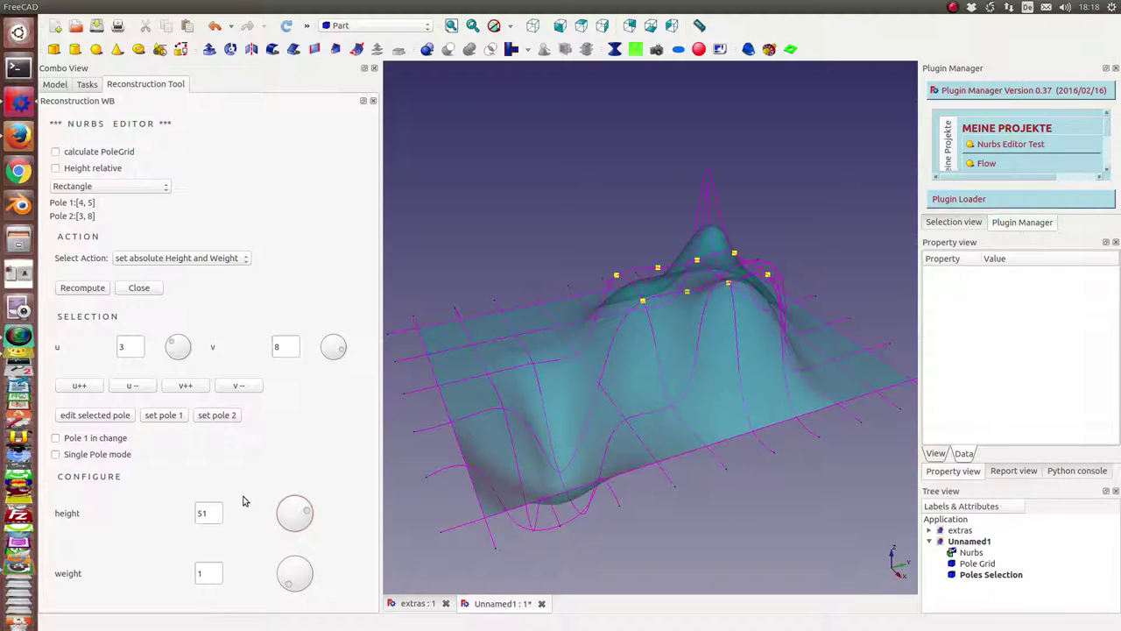
key(Page_Down)
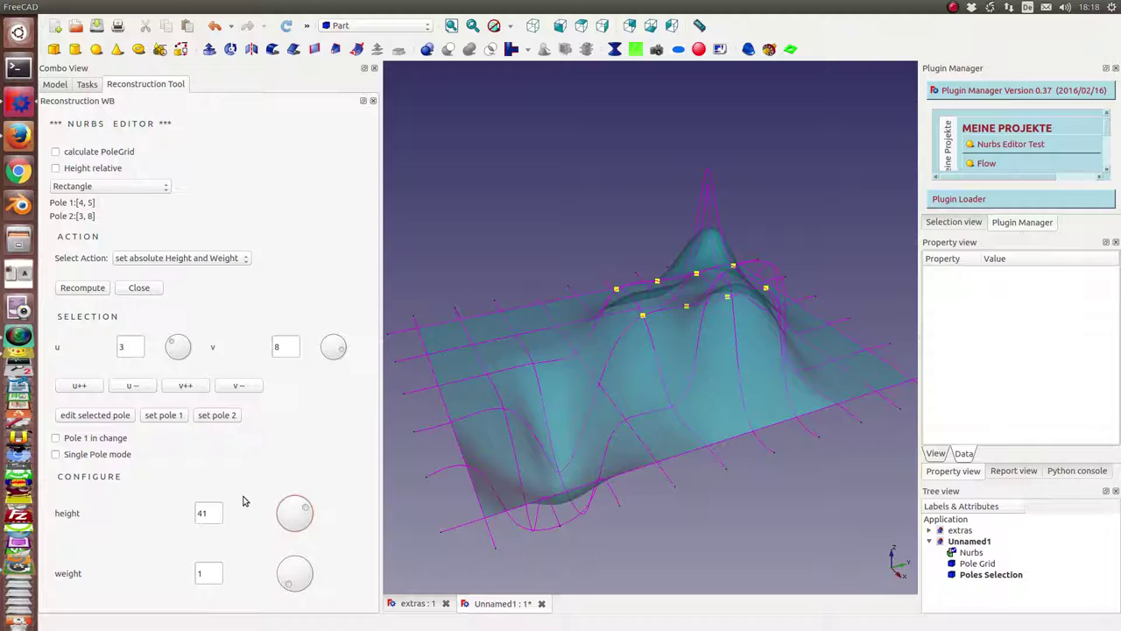
key(Page_Up)
key(Page_Up)
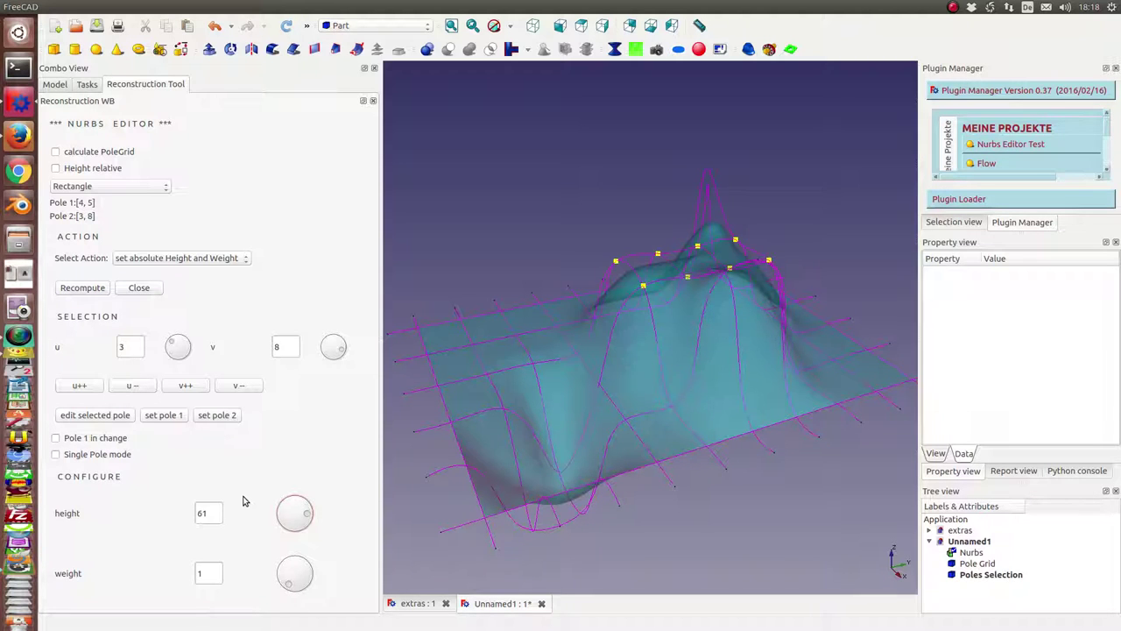
key(Page_Up)
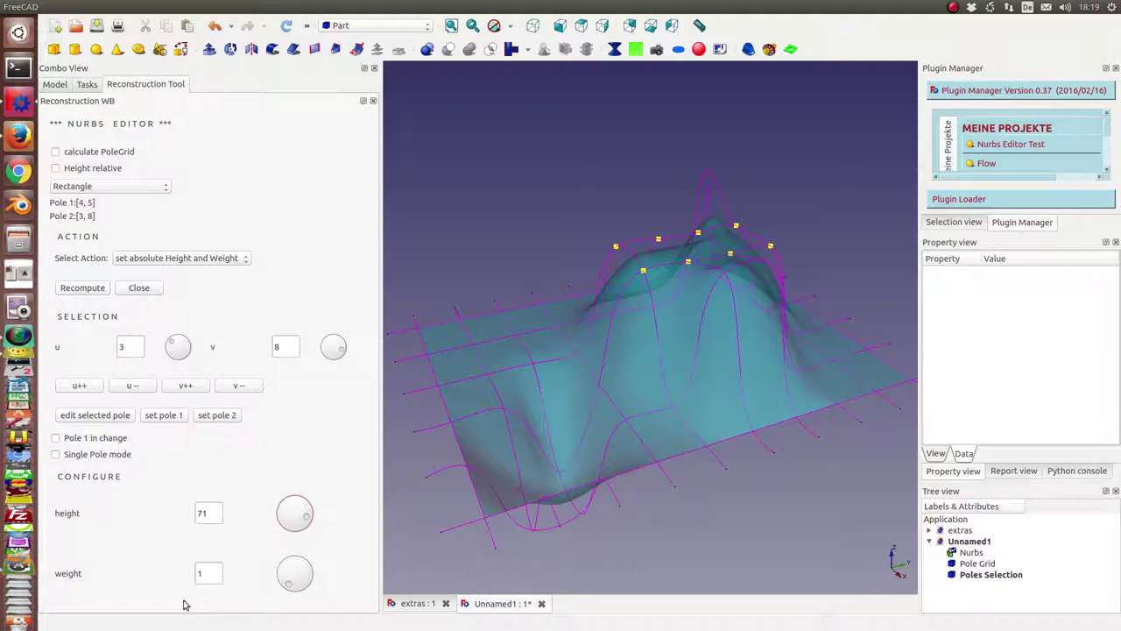
drag(297, 575, 307, 578)
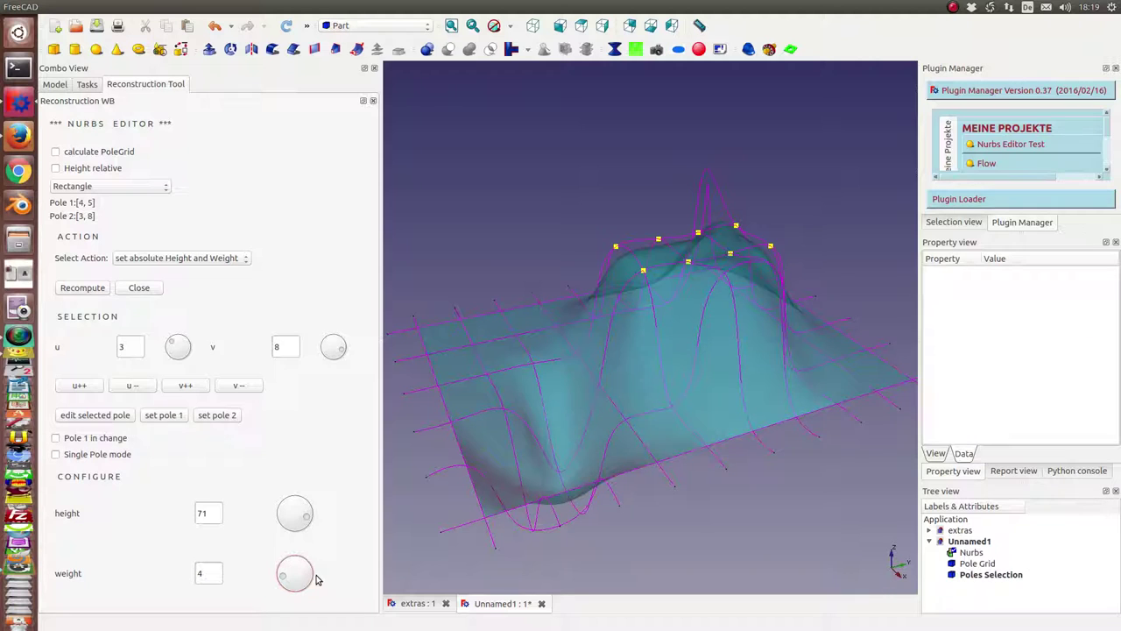
key(Page_Down)
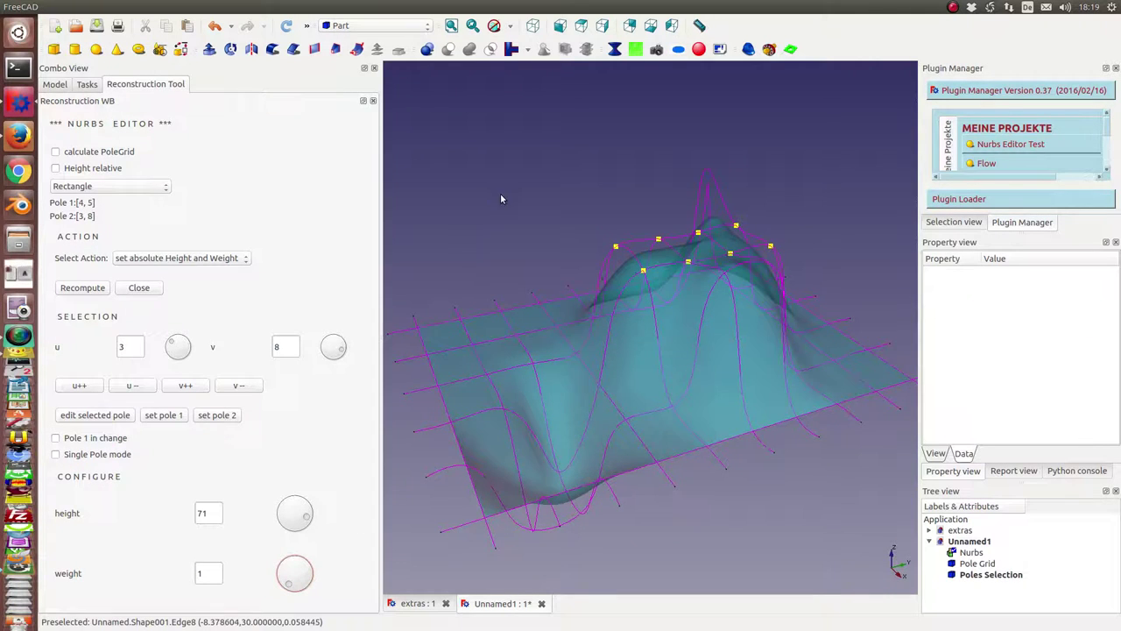
Step: Enable Single Pole mode and load pole [2, 6] from two picked pole-grid lines
mouse_move(501, 199)
middle_down()
mouse_move(573, 245)
mouse_move(631, 248)
mouse_move(622, 333)
mouse_move(524, 374)
mouse_move(473, 288)
middle_up()
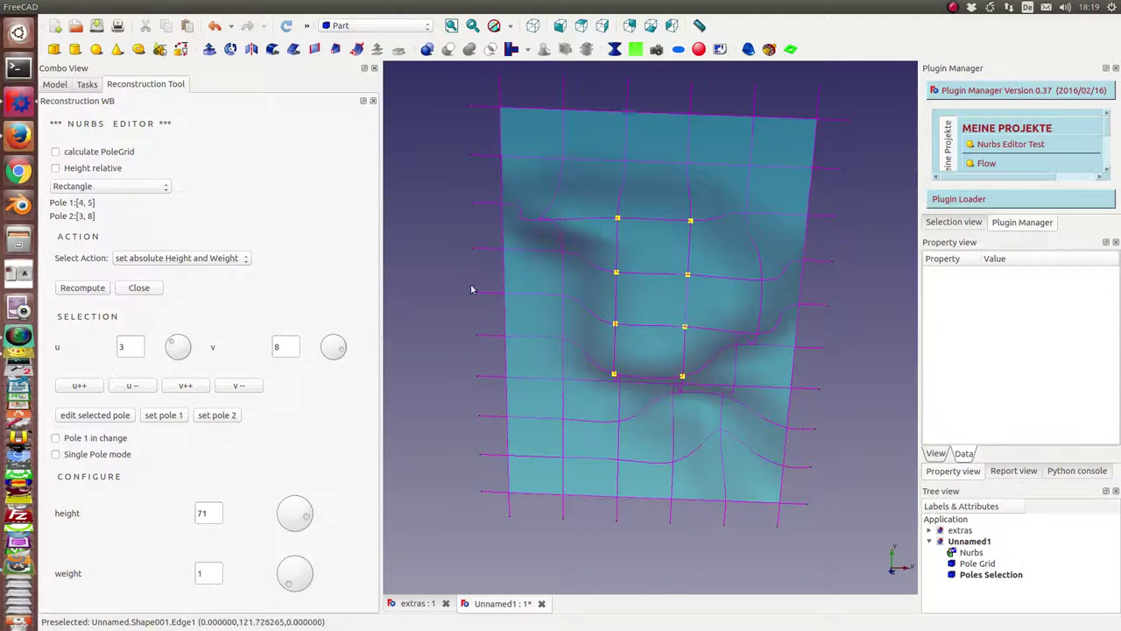
click(56, 456)
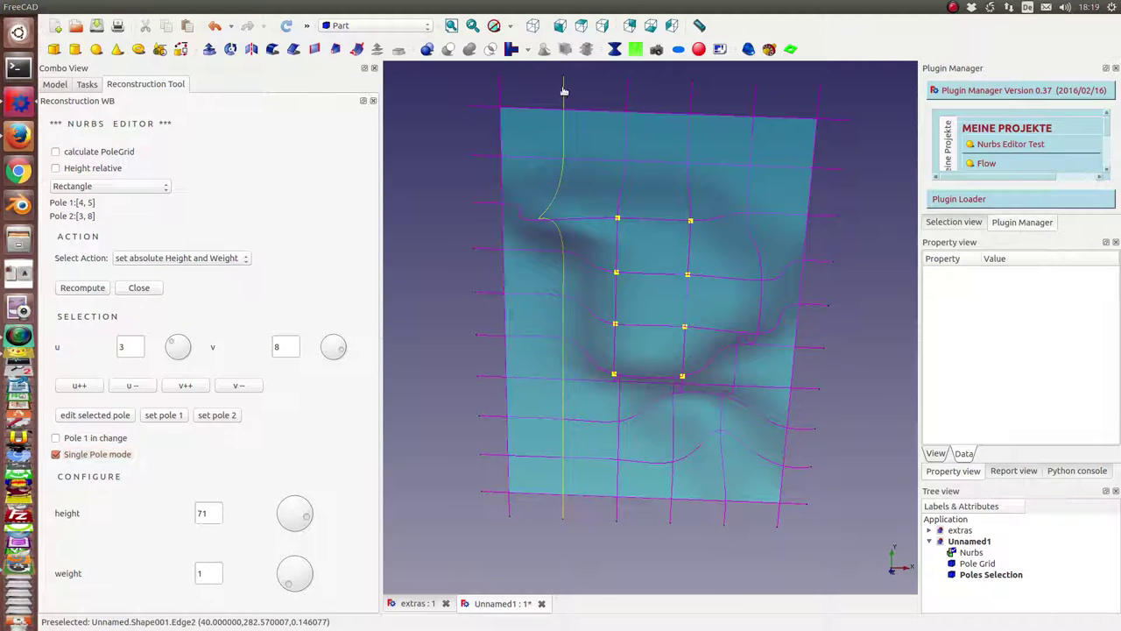
click(564, 91)
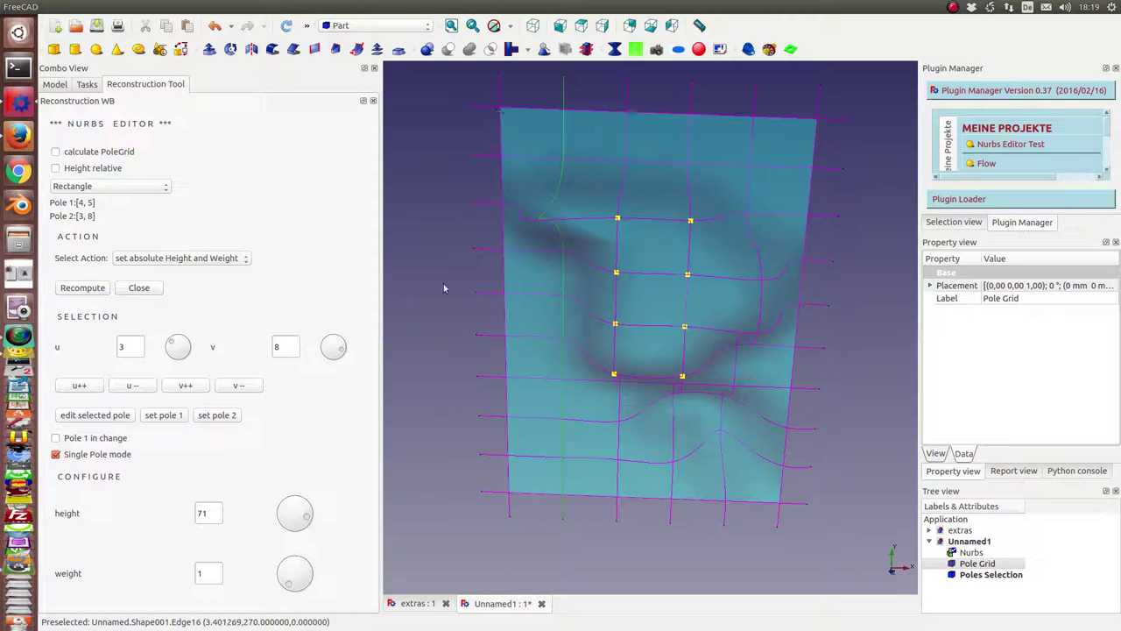
click(485, 298)
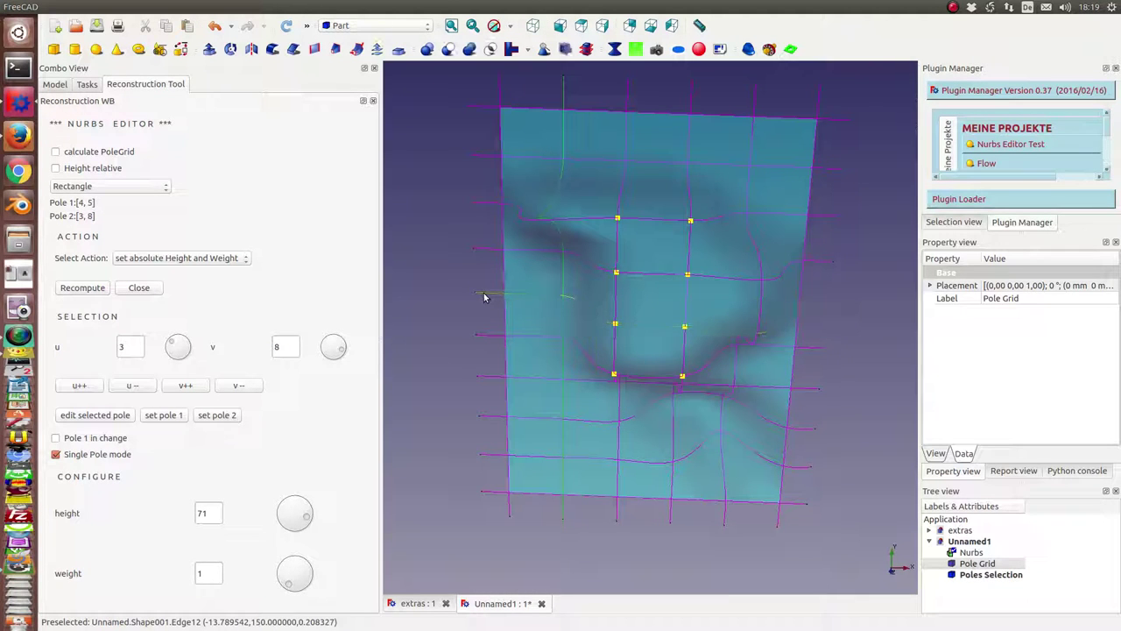
click(93, 415)
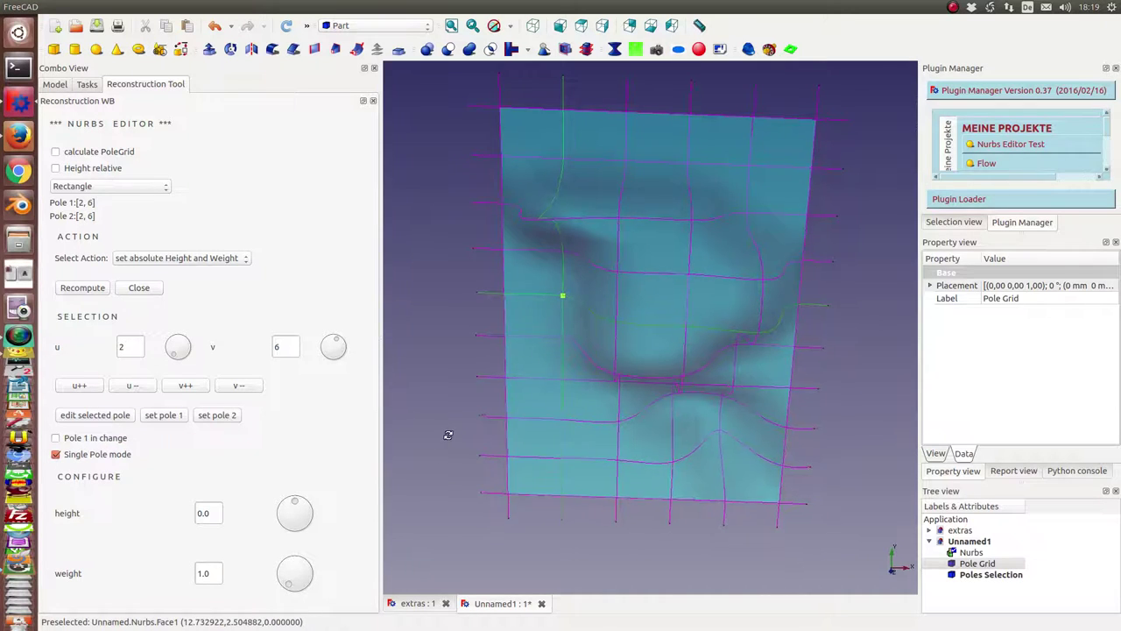
mouse_move(448, 435)
middle_down()
mouse_move(460, 420)
mouse_move(425, 430)
middle_up()
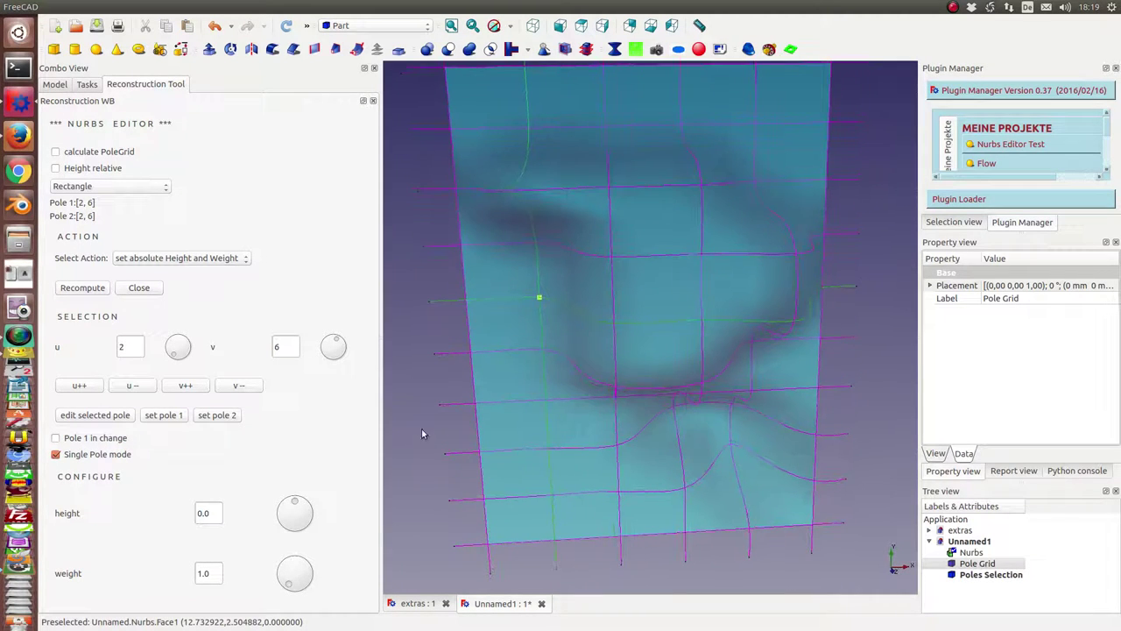
Step: Execute Add ULine on the pole grid, then pick a pole on the surface
click(208, 261)
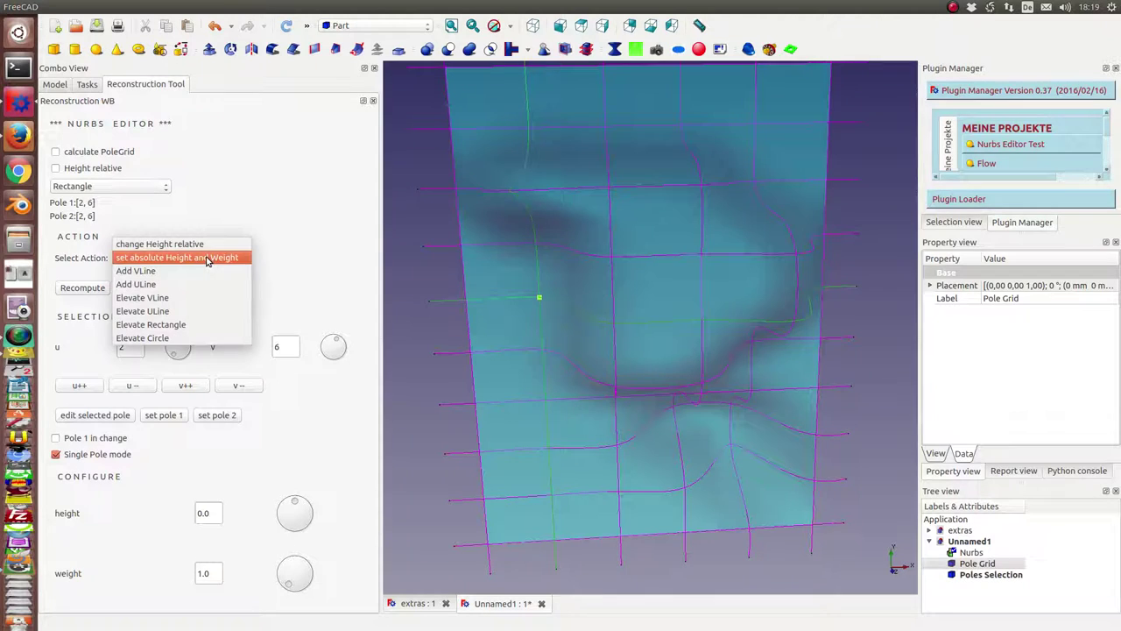
click(151, 285)
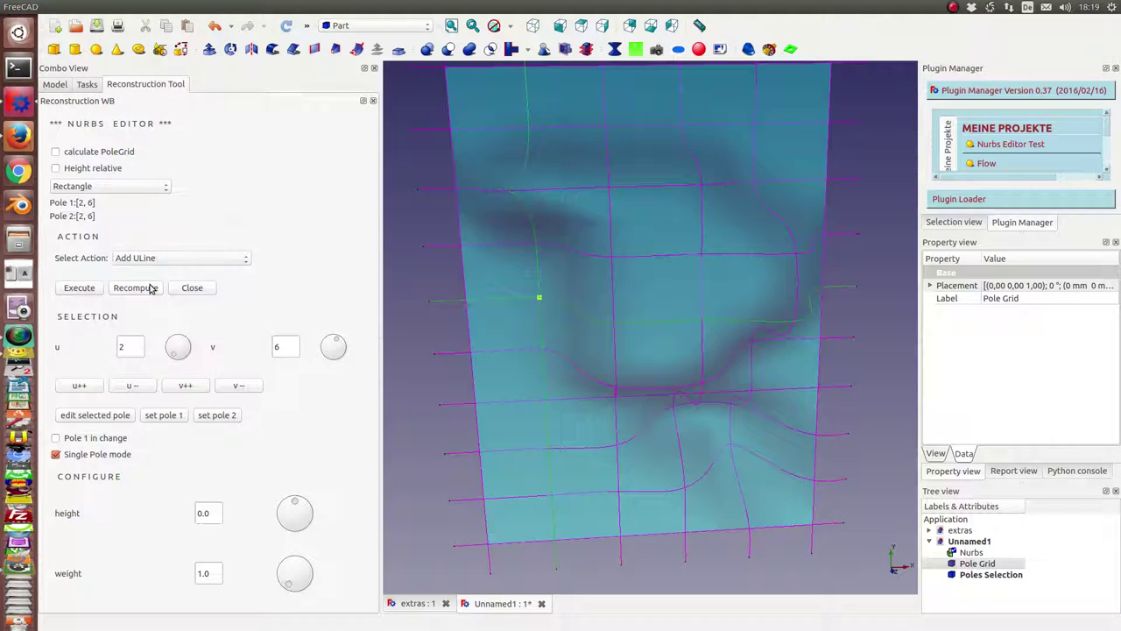
click(83, 291)
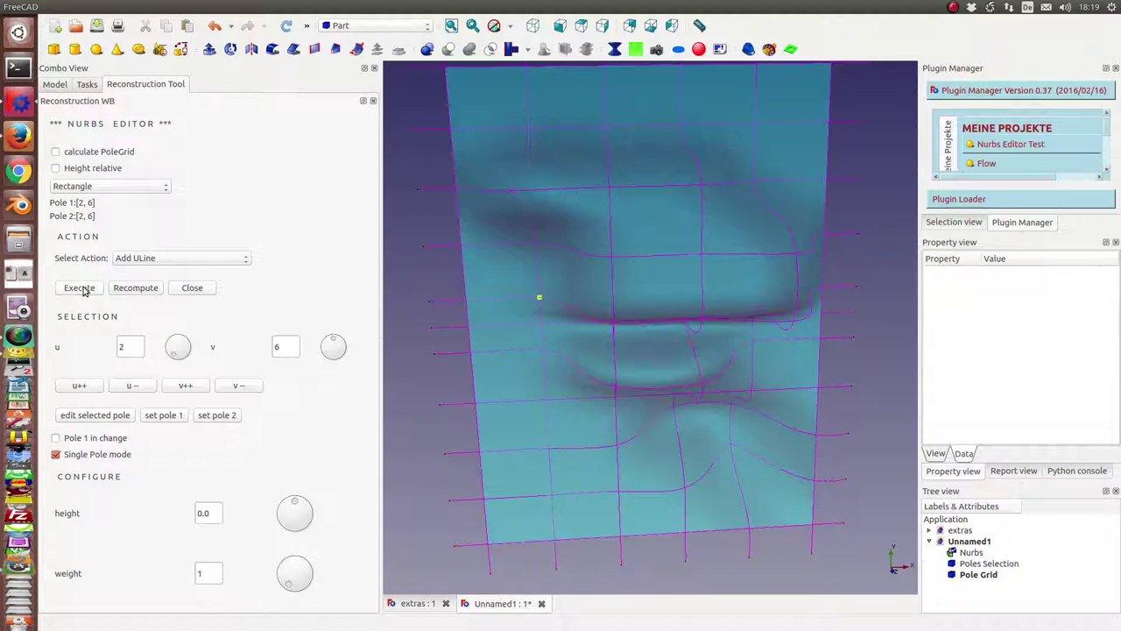
click(83, 290)
middle_drag(691, 538, 585, 453)
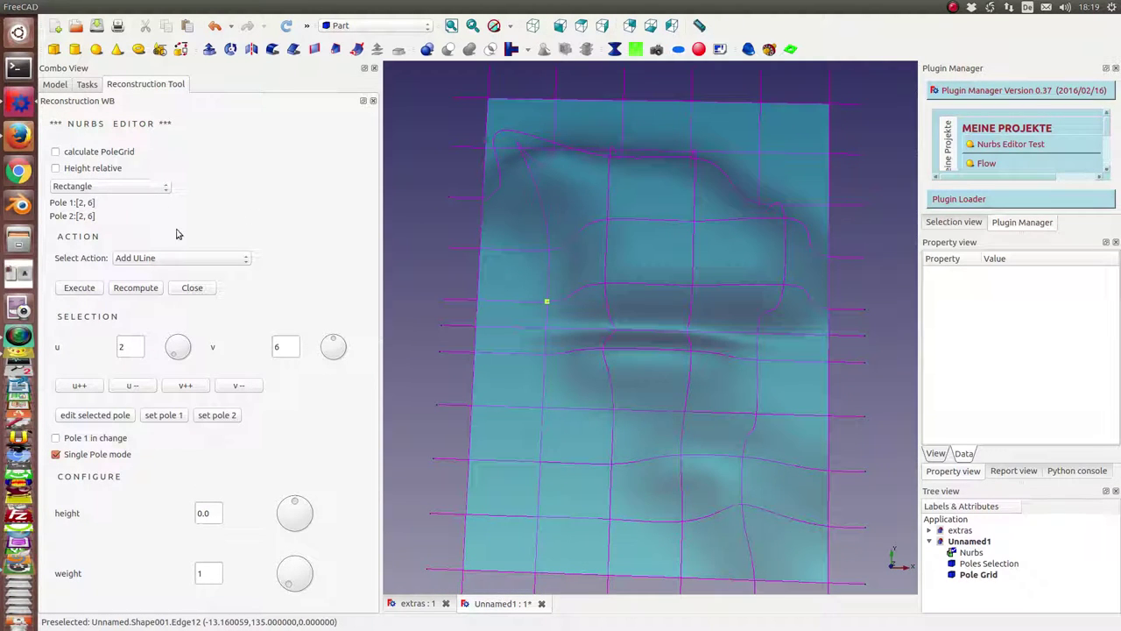
click(546, 302)
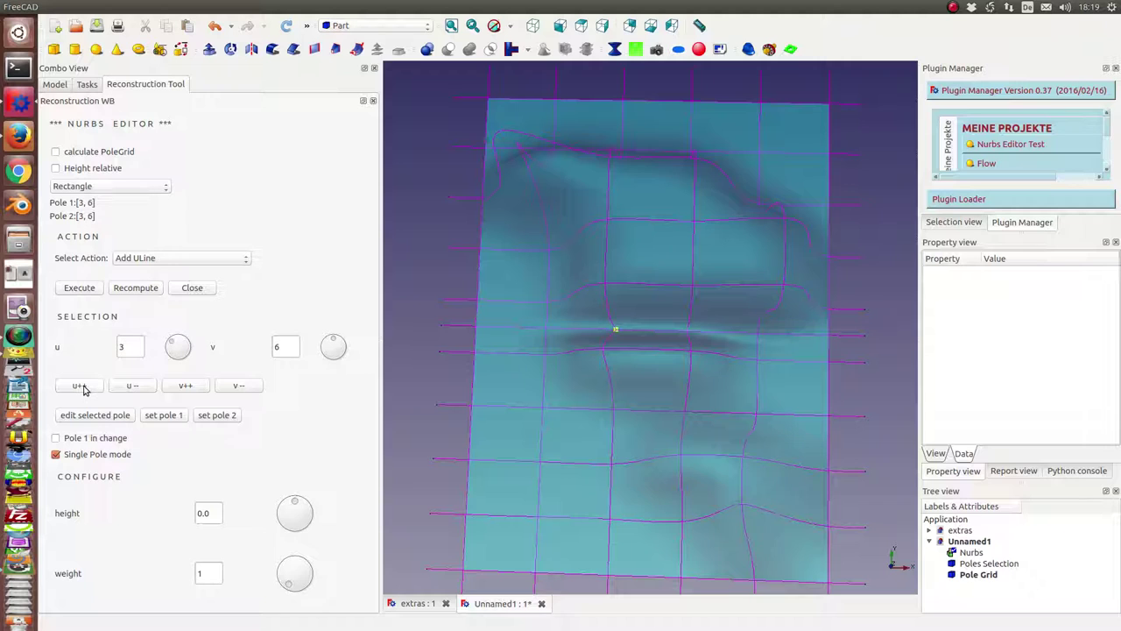
Step: Step the edited pole to [4, 7] with the u and v buttons
click(84, 388)
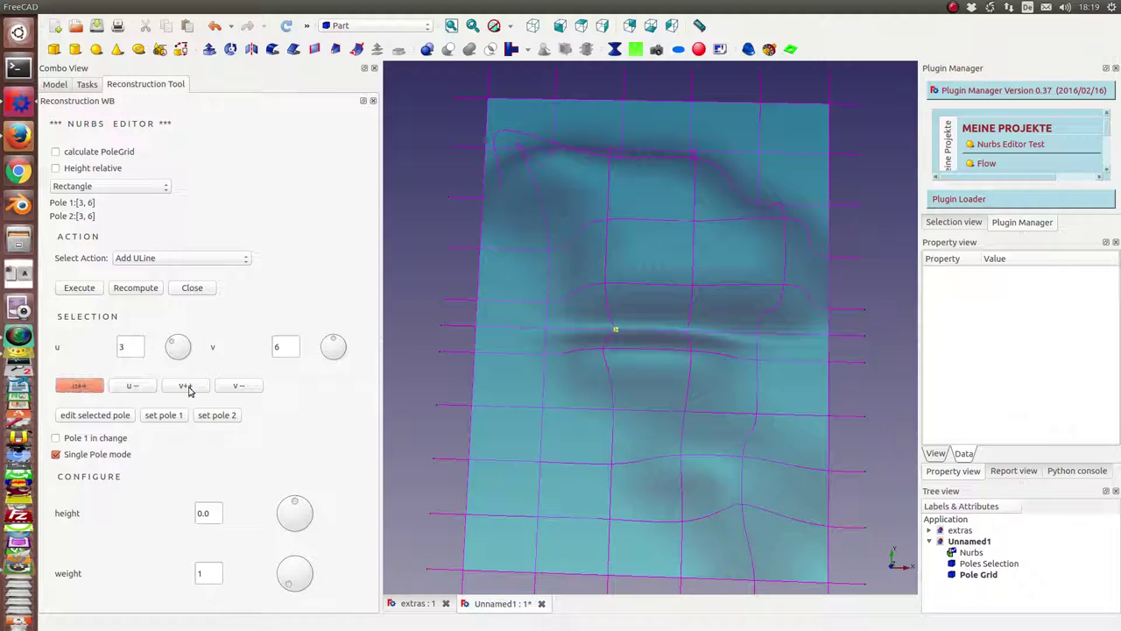
click(189, 391)
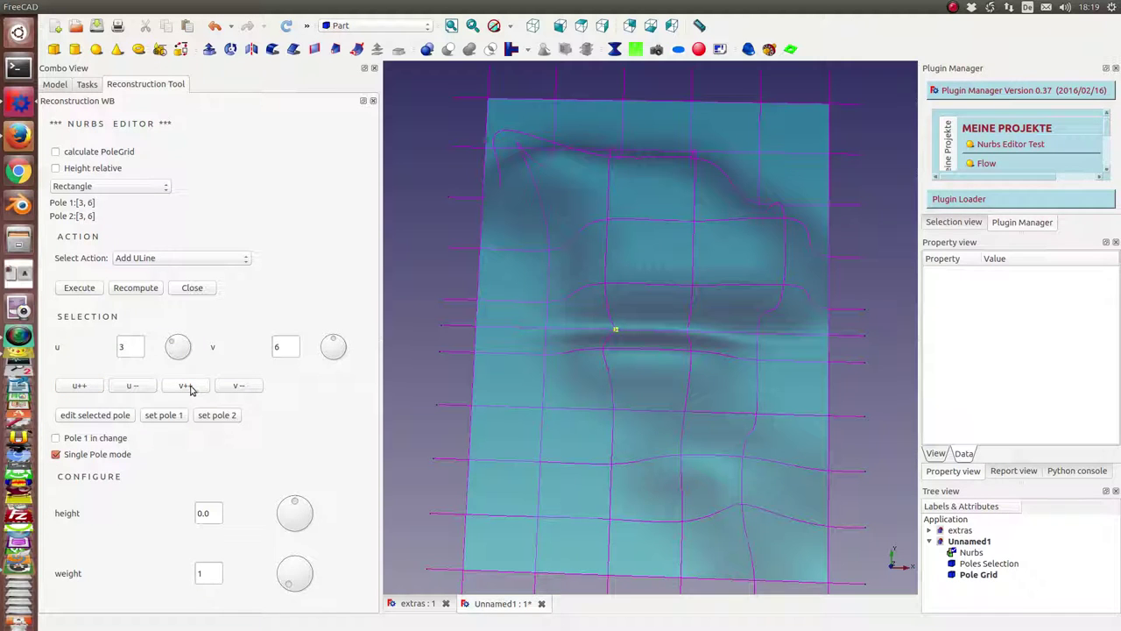
click(74, 391)
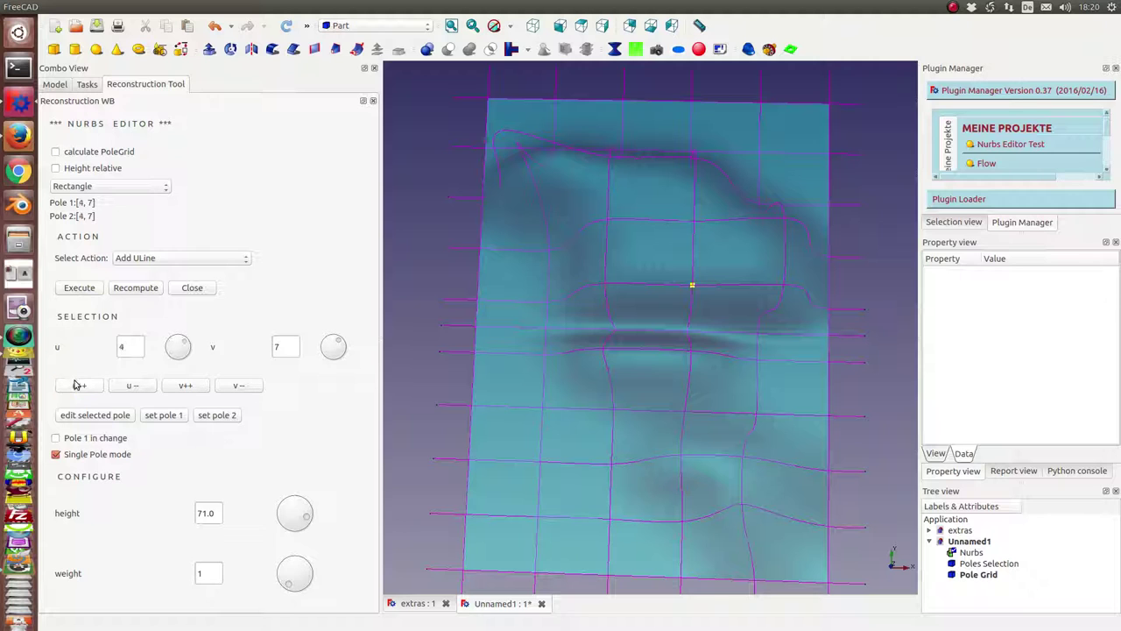
Step: Choose Add VLine and execute it to insert a new V line of poles
click(154, 258)
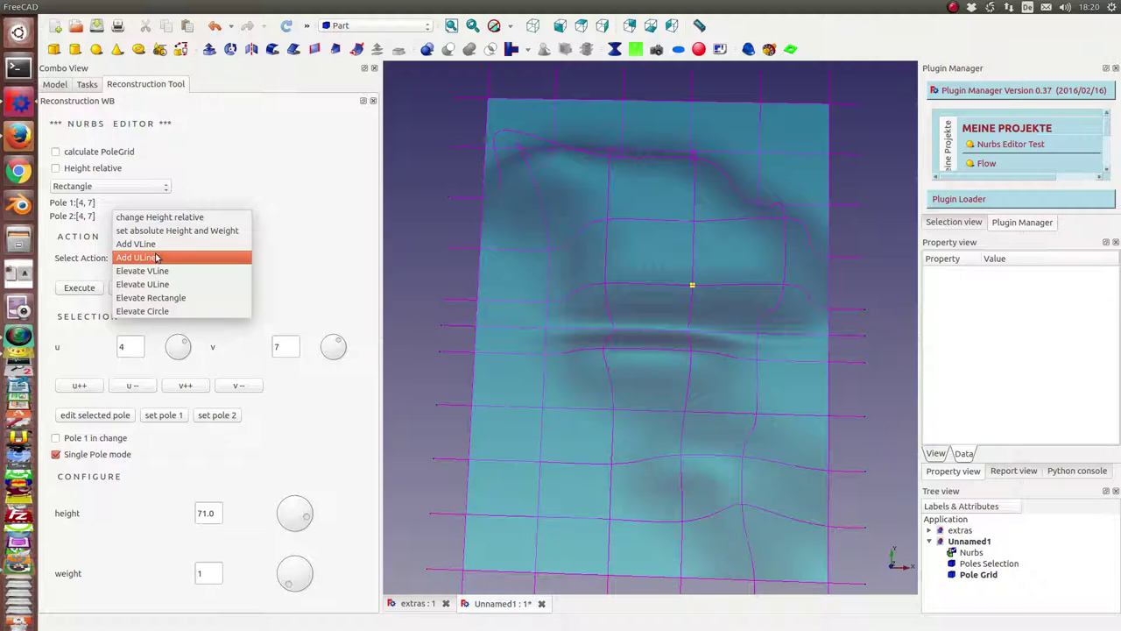
click(150, 244)
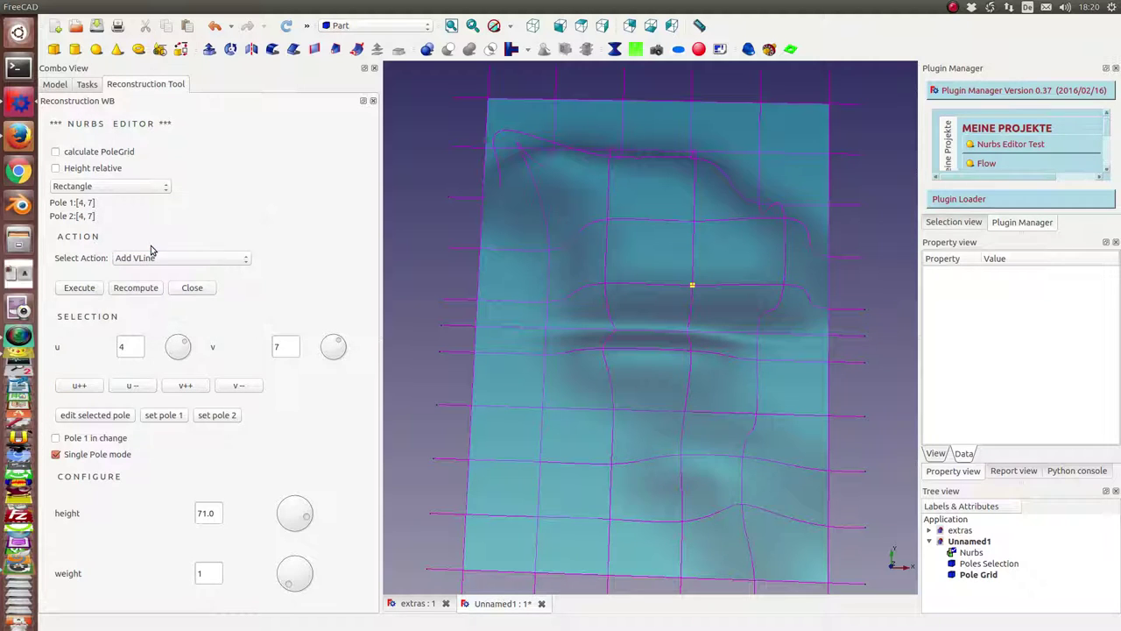
click(76, 290)
click(76, 290)
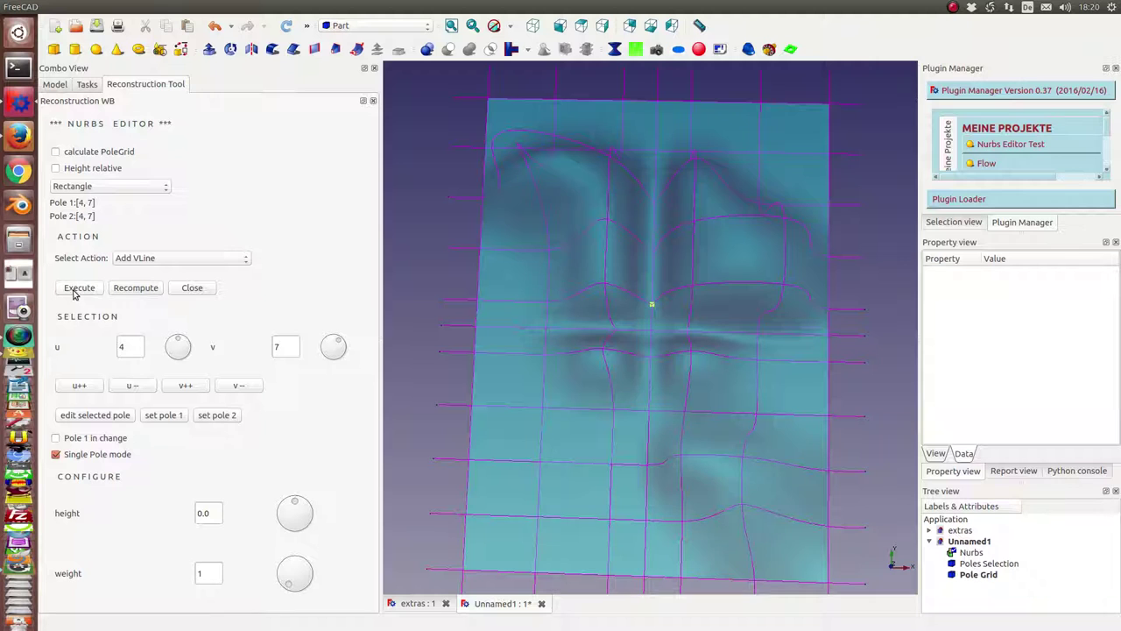
click(75, 293)
click(77, 295)
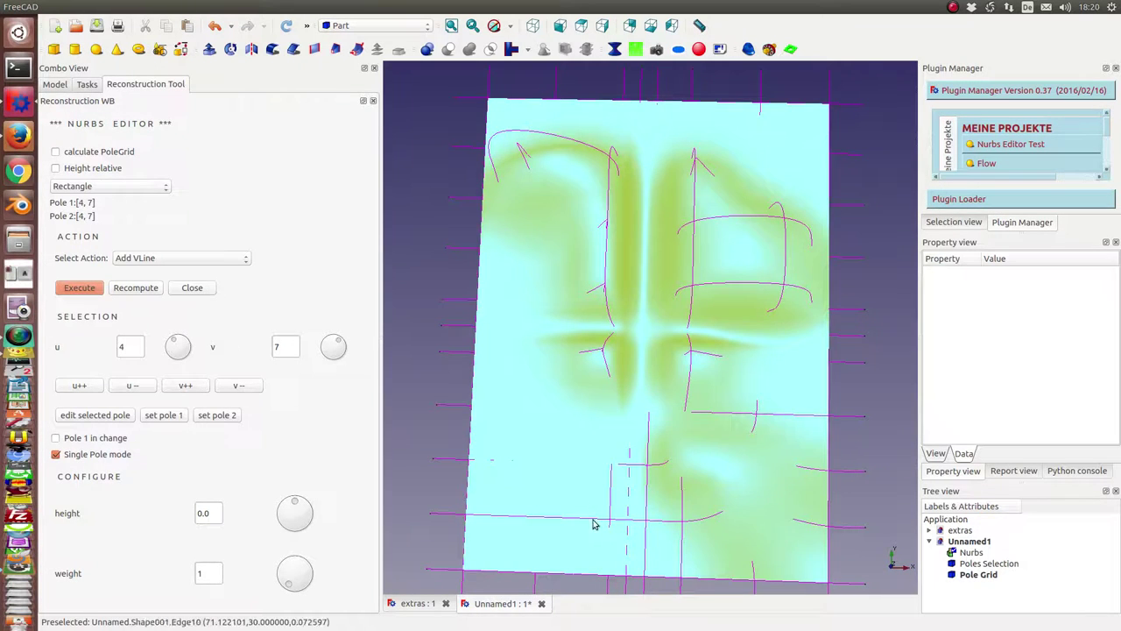
Step: Show the Nurbs surface's properties: grid false, grid count 20, step U and V 100,00
mouse_move(601, 518)
middle_down()
mouse_move(607, 420)
mouse_move(453, 468)
mouse_move(435, 491)
mouse_move(458, 593)
mouse_move(439, 623)
mouse_move(429, 621)
middle_up()
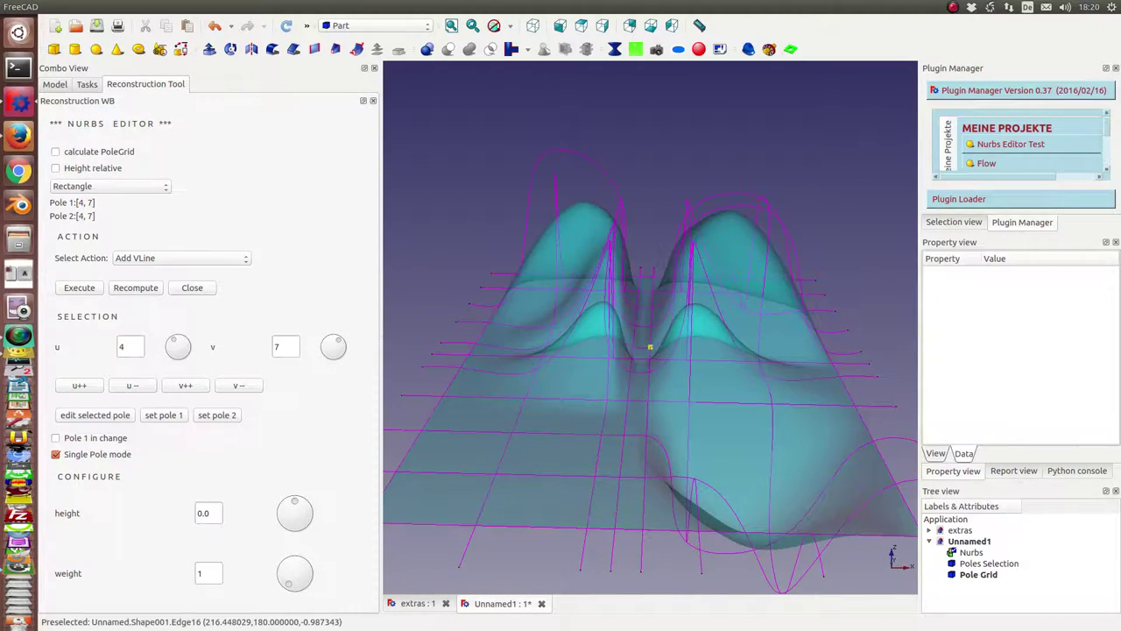
scroll(650, 398, down, 3)
click(970, 553)
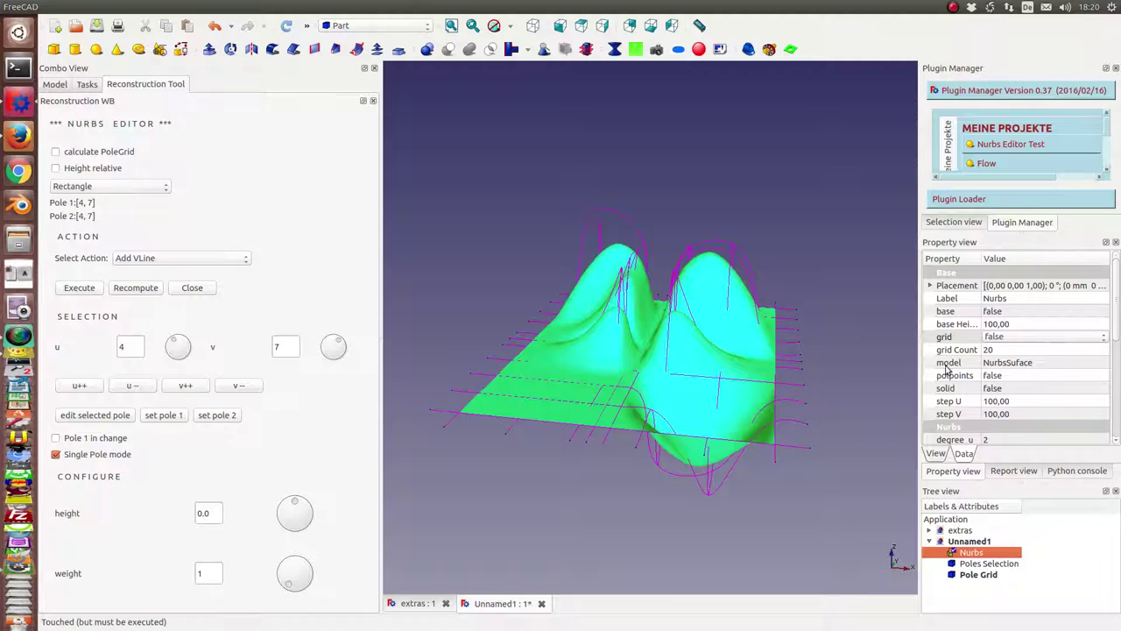
Step: Set the Nurbs surface's solid property to true and recompute it into a teal solid
click(1013, 389)
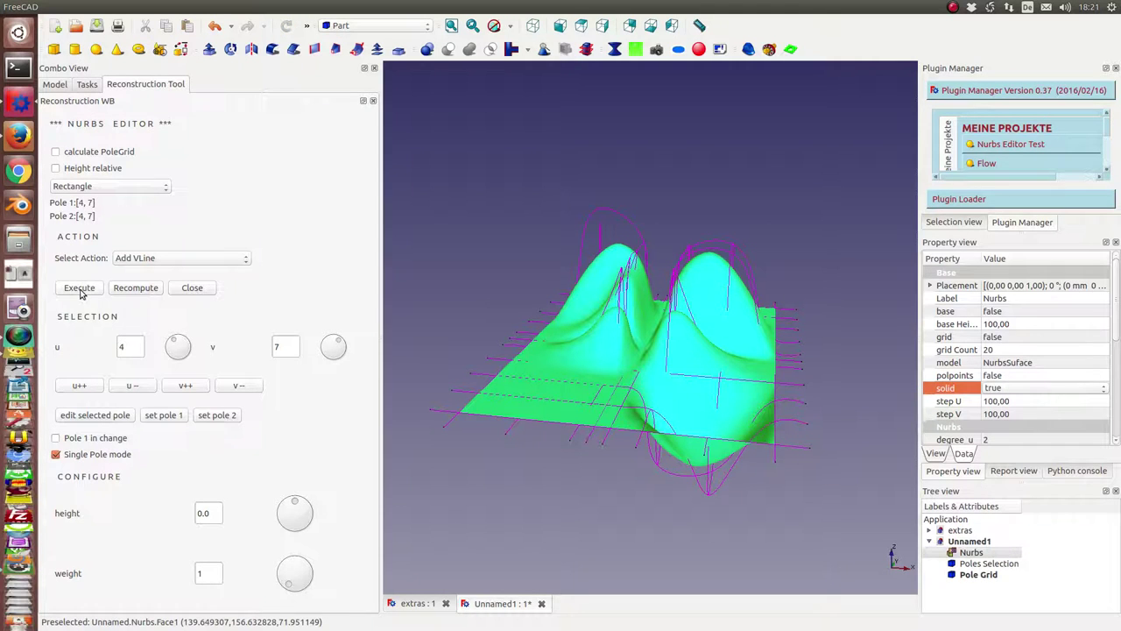
click(119, 292)
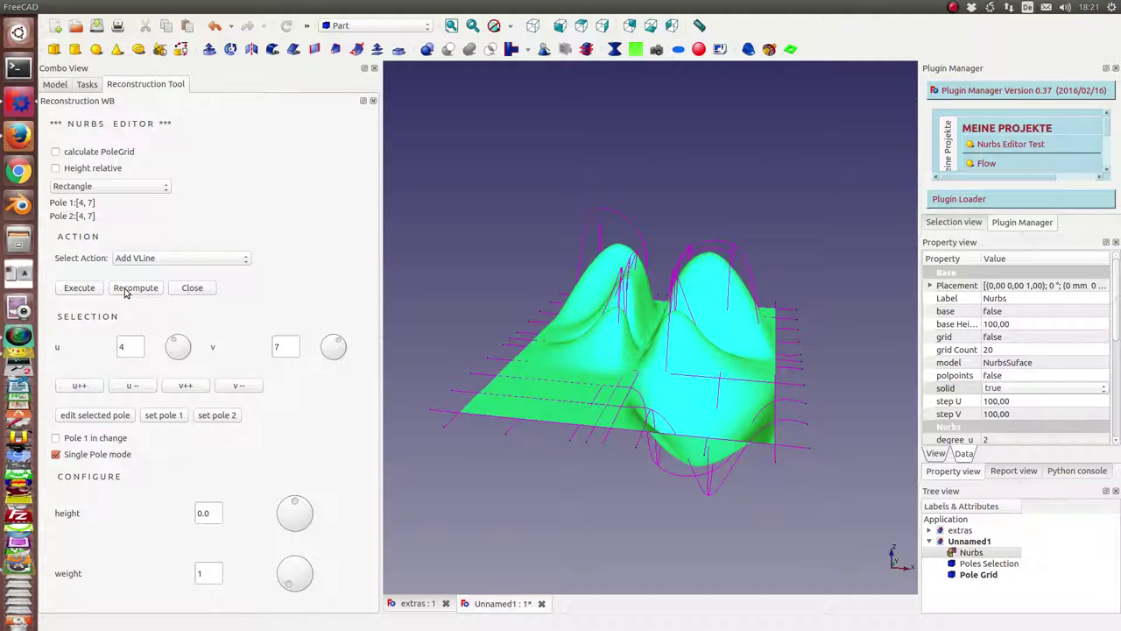
middle_drag(465, 474, 747, 373)
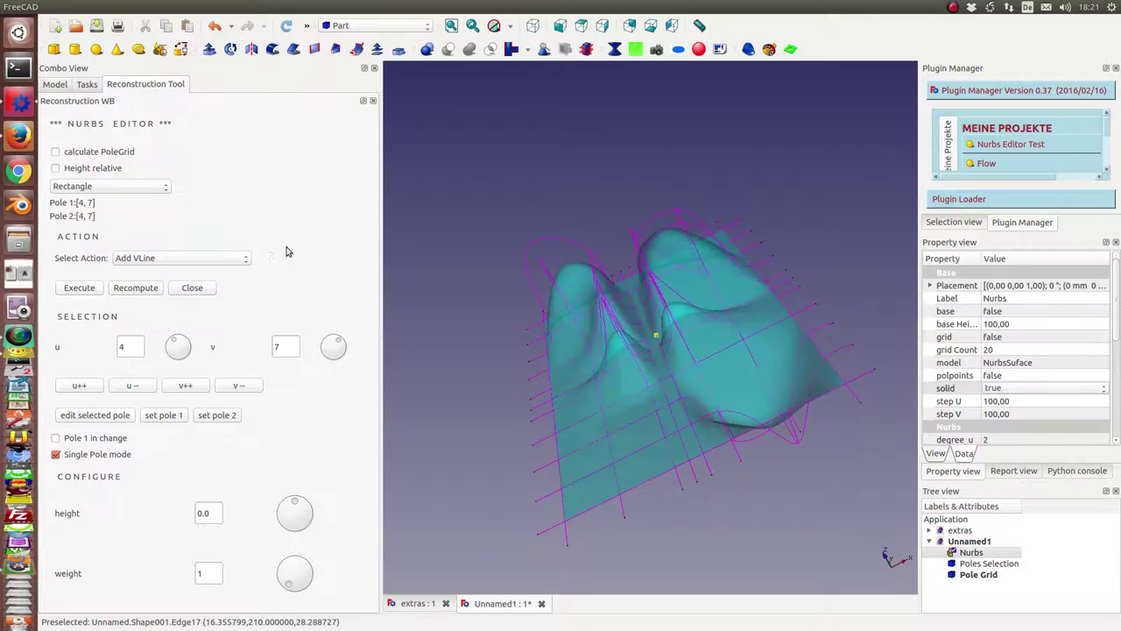
Step: Hide Poles Selection and select Pole Grid so its points show over the surface
click(987, 565)
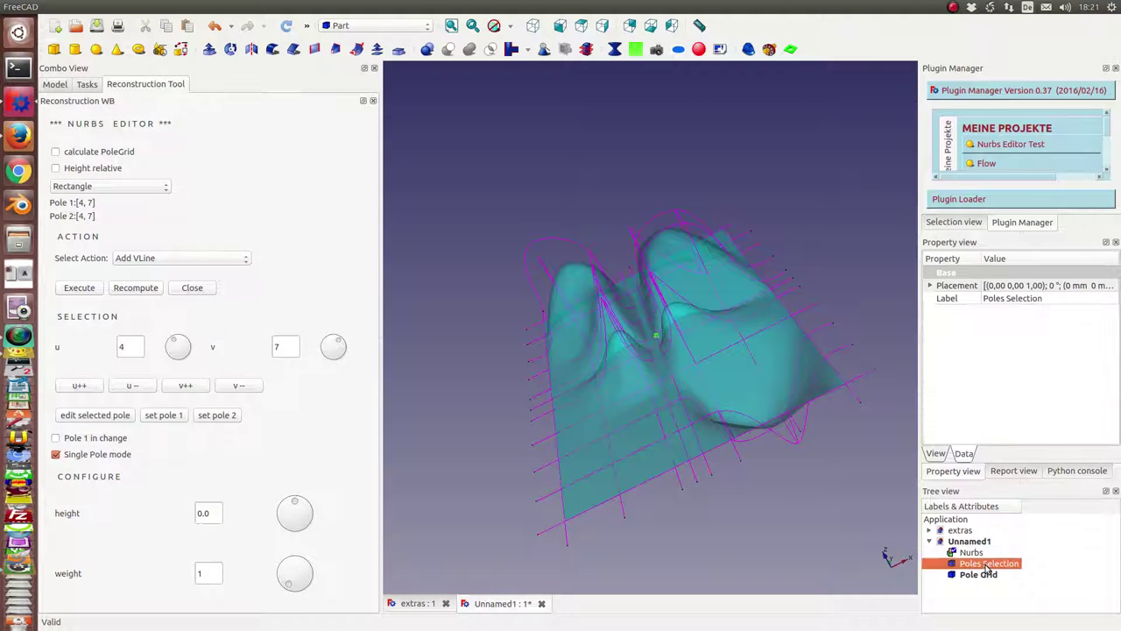
key(space)
click(982, 575)
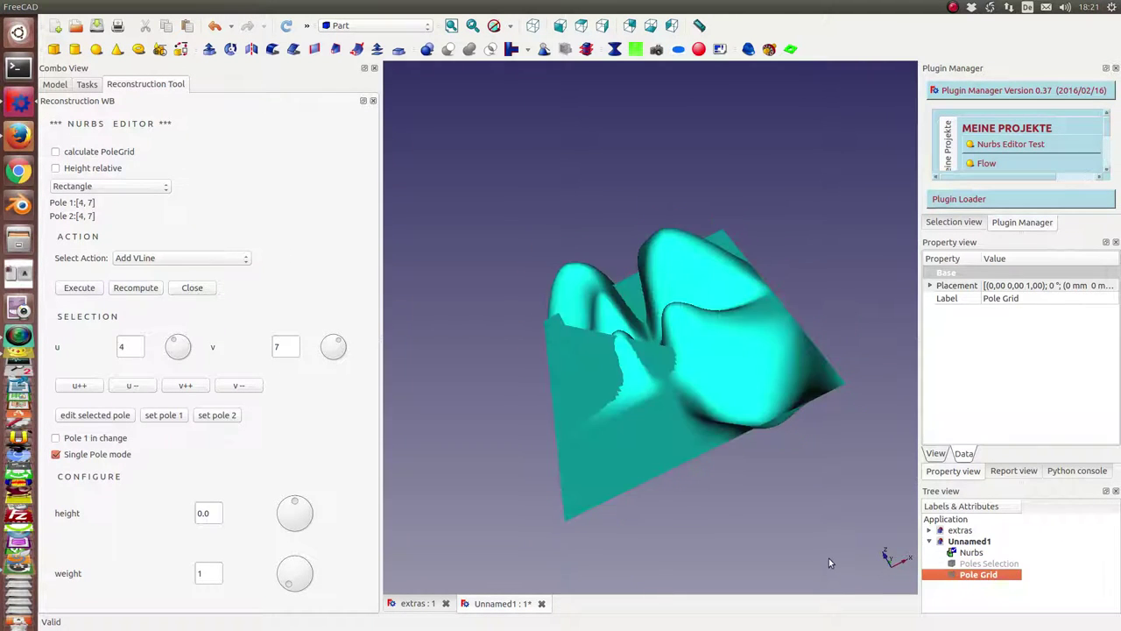
mouse_move(829, 558)
middle_down()
mouse_move(698, 277)
mouse_move(623, 253)
mouse_move(573, 277)
mouse_move(632, 340)
middle_up()
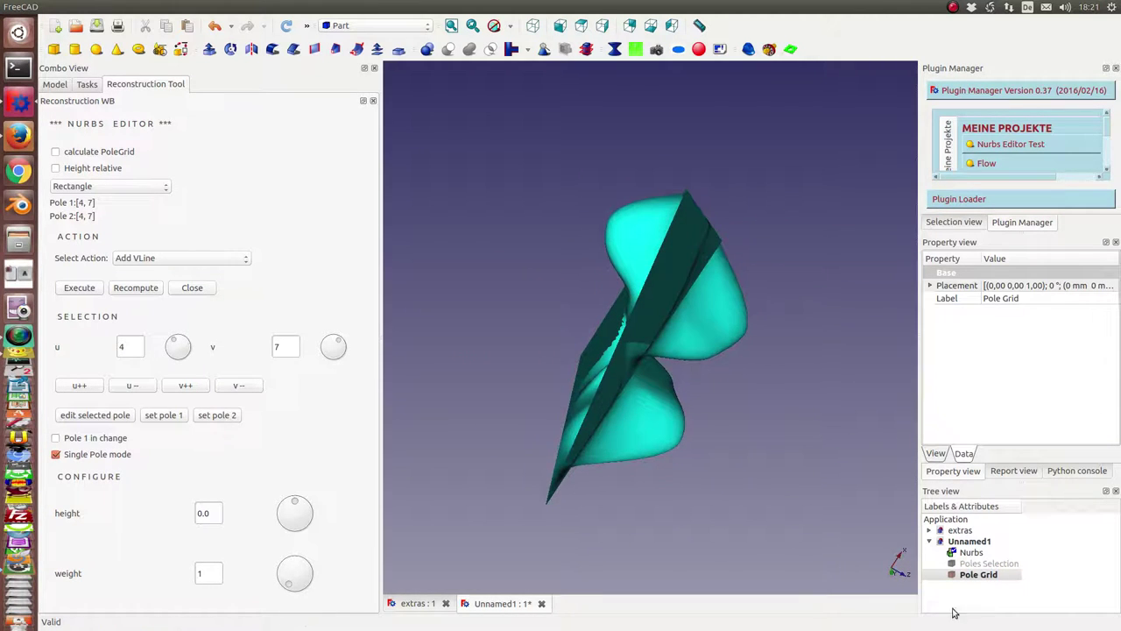
click(989, 575)
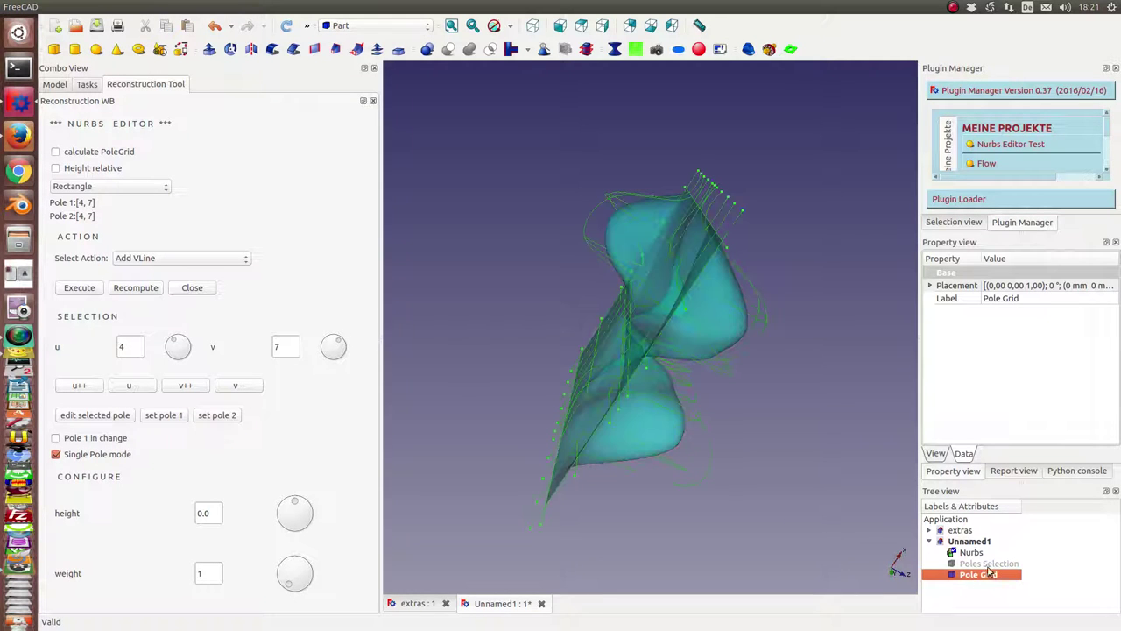
Step: Set the Nurbs solid property to false and base to true, then recompute into a block
middle_drag(798, 458, 825, 411)
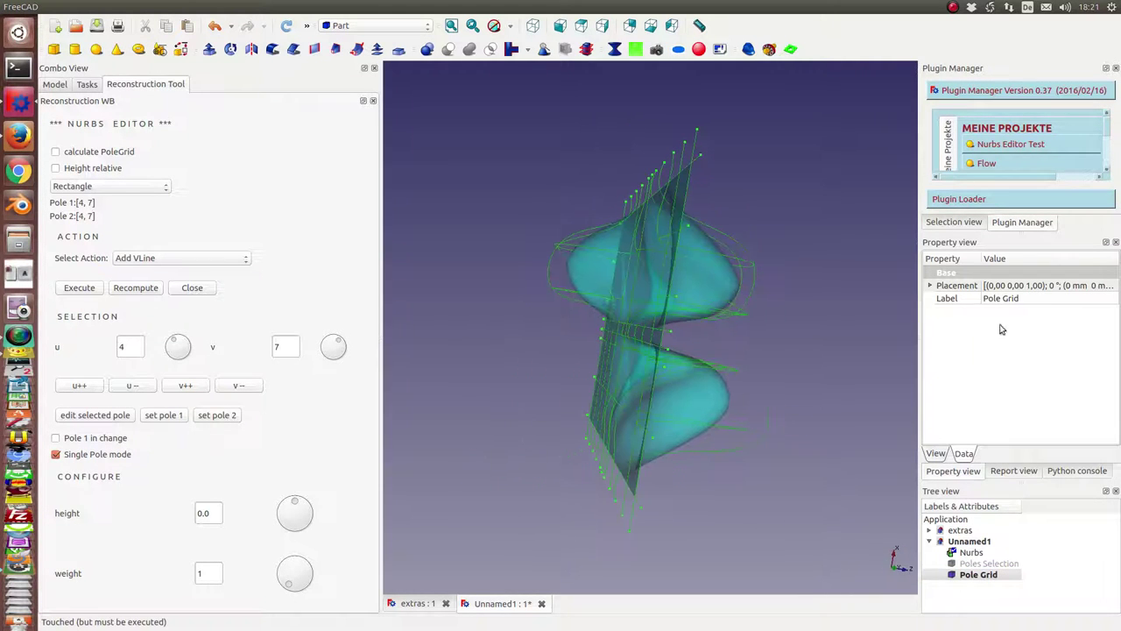
click(969, 552)
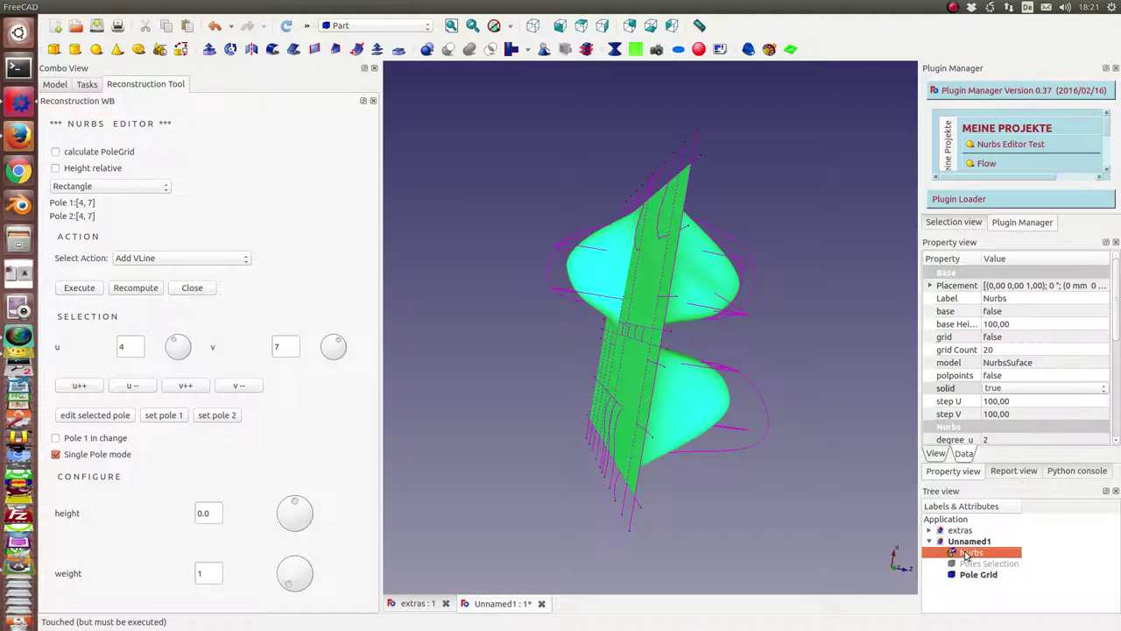
click(1023, 388)
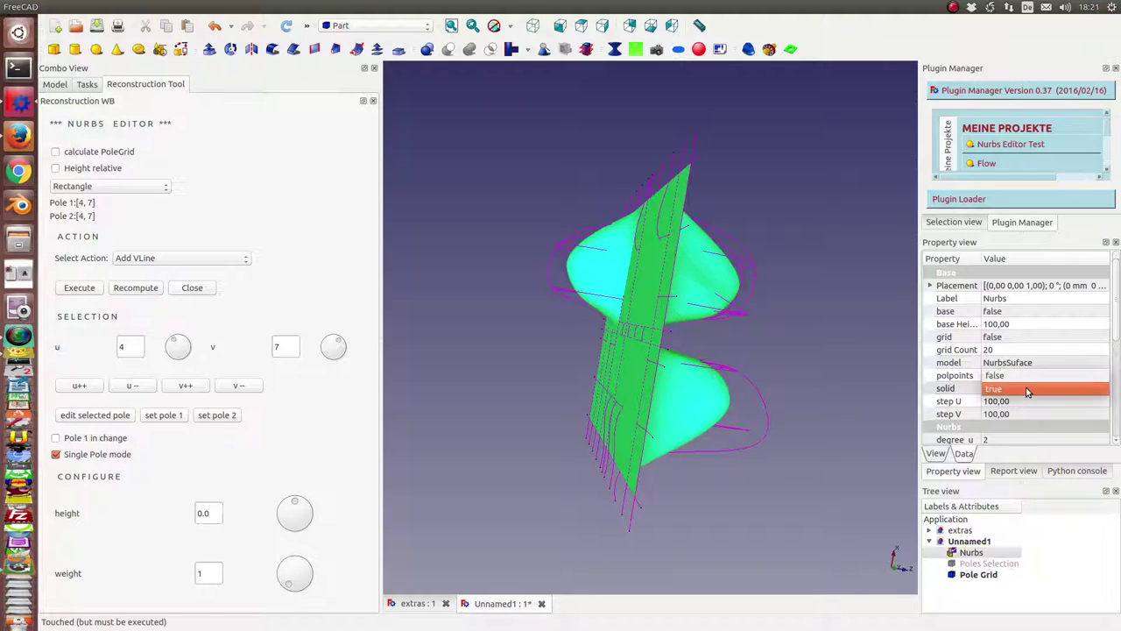
click(1027, 375)
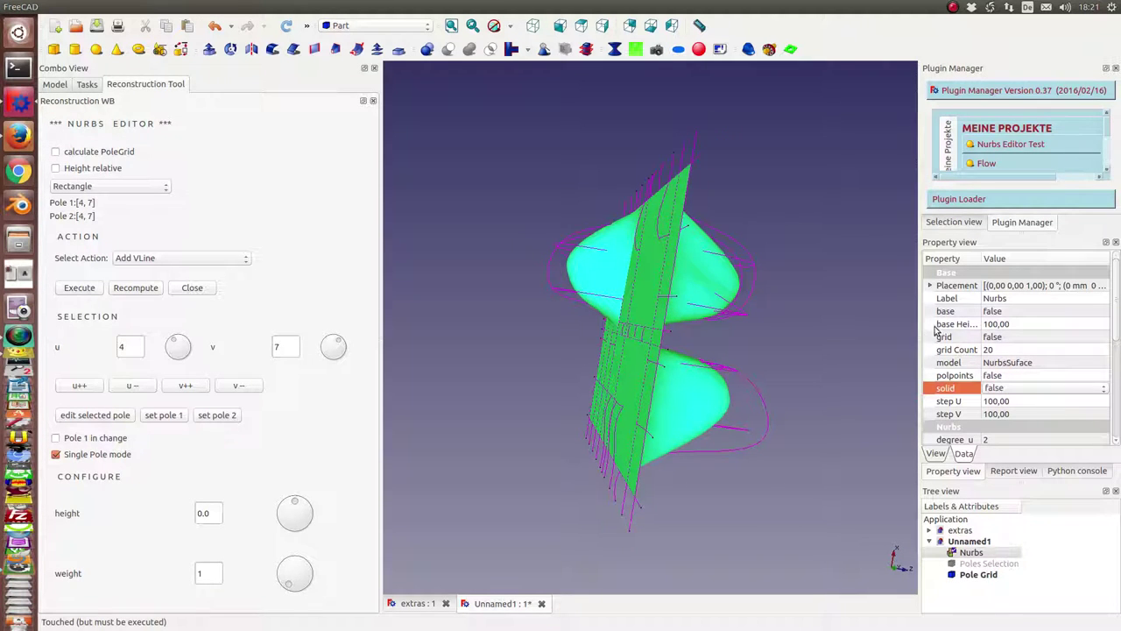
click(1040, 311)
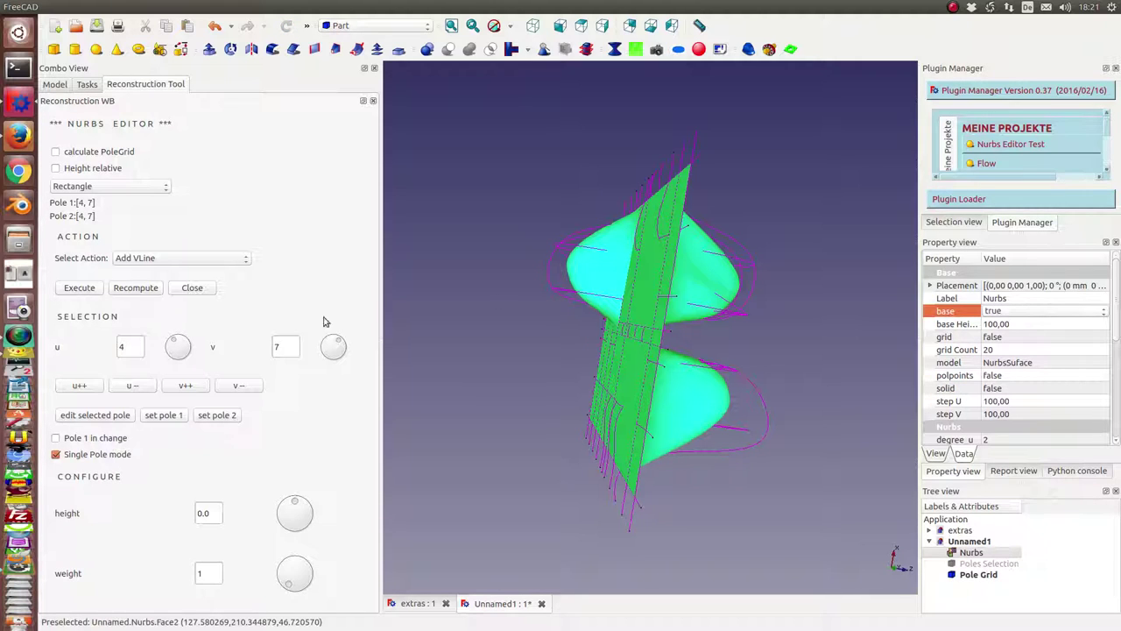
click(124, 292)
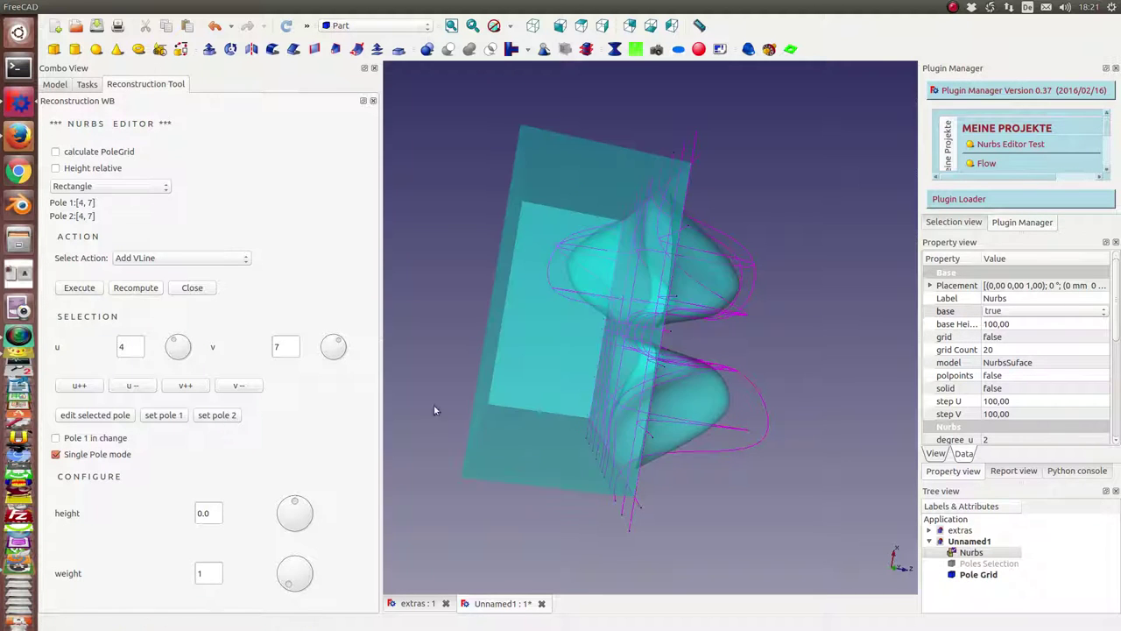
mouse_move(436, 408)
middle_down()
mouse_move(700, 506)
mouse_move(438, 315)
mouse_move(629, 320)
middle_up()
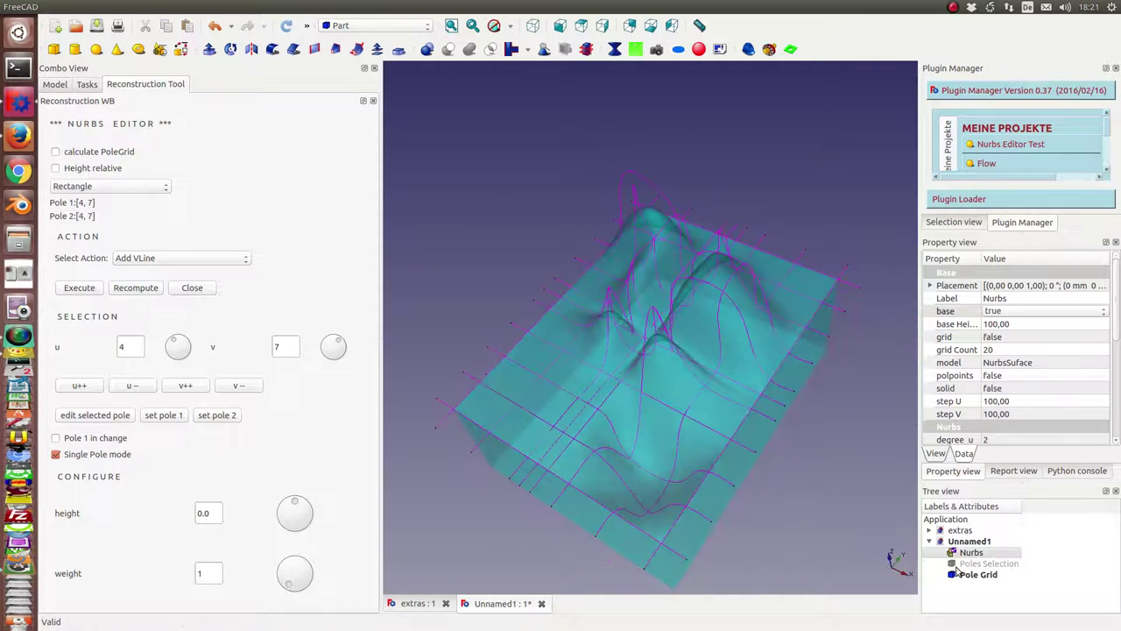
Step: Hide the Pole Grid lines to inspect the finished wavy-topped block
click(972, 575)
key(space)
mouse_move(835, 528)
middle_down()
mouse_move(581, 455)
mouse_move(793, 583)
middle_up()
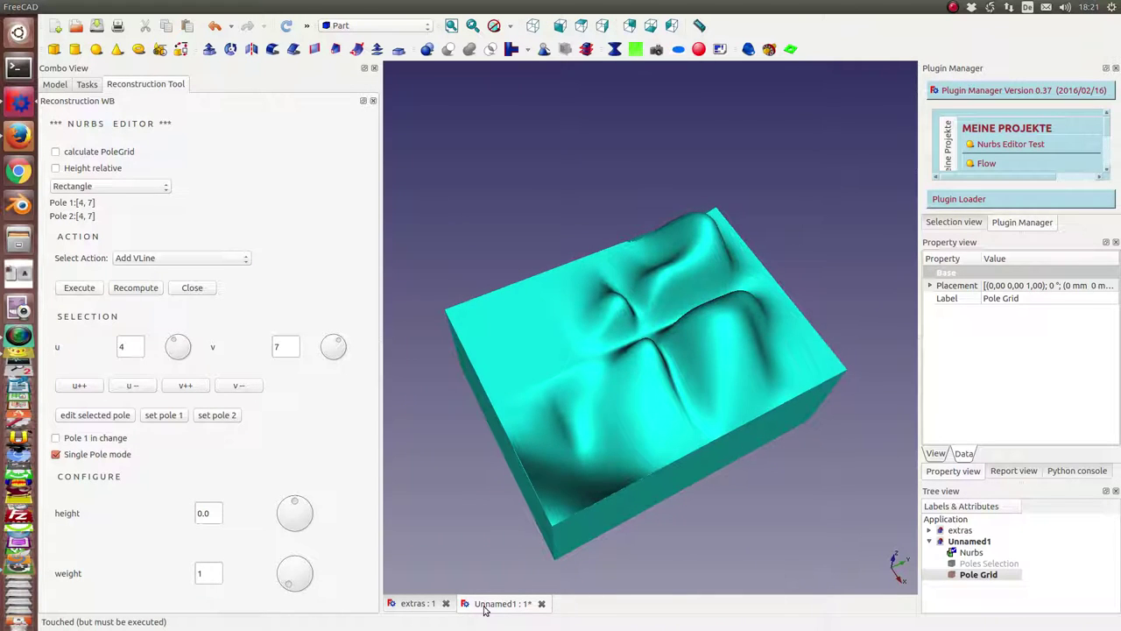
Step: In the extras document select the plate and cylinder together, then return to Unnamed1
click(419, 603)
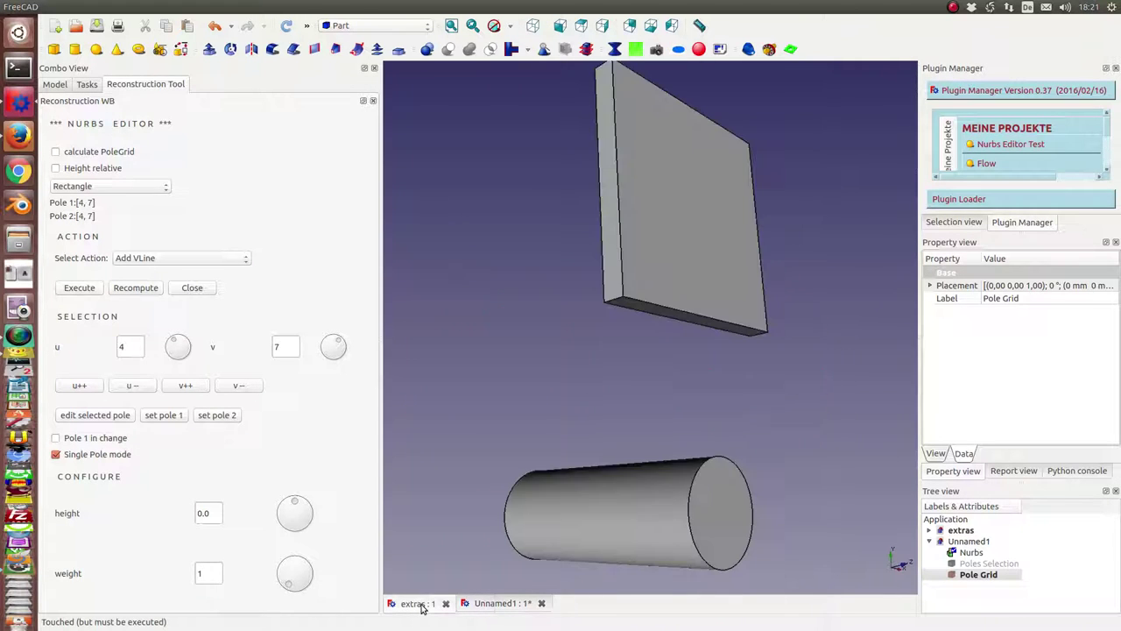
click(659, 248)
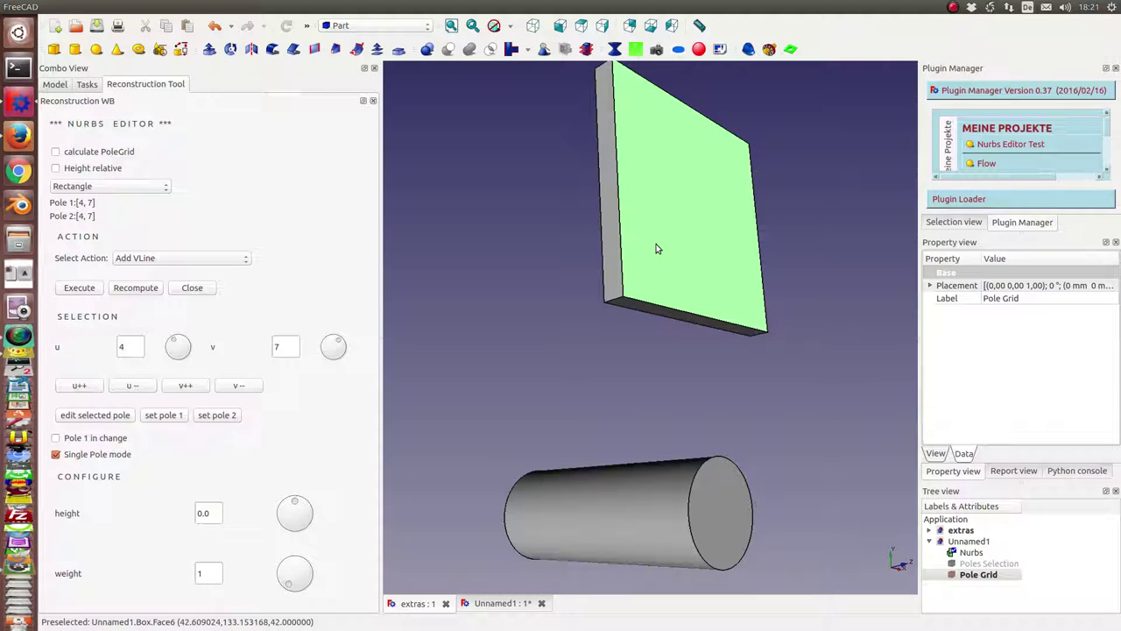
ctrl+click(628, 498)
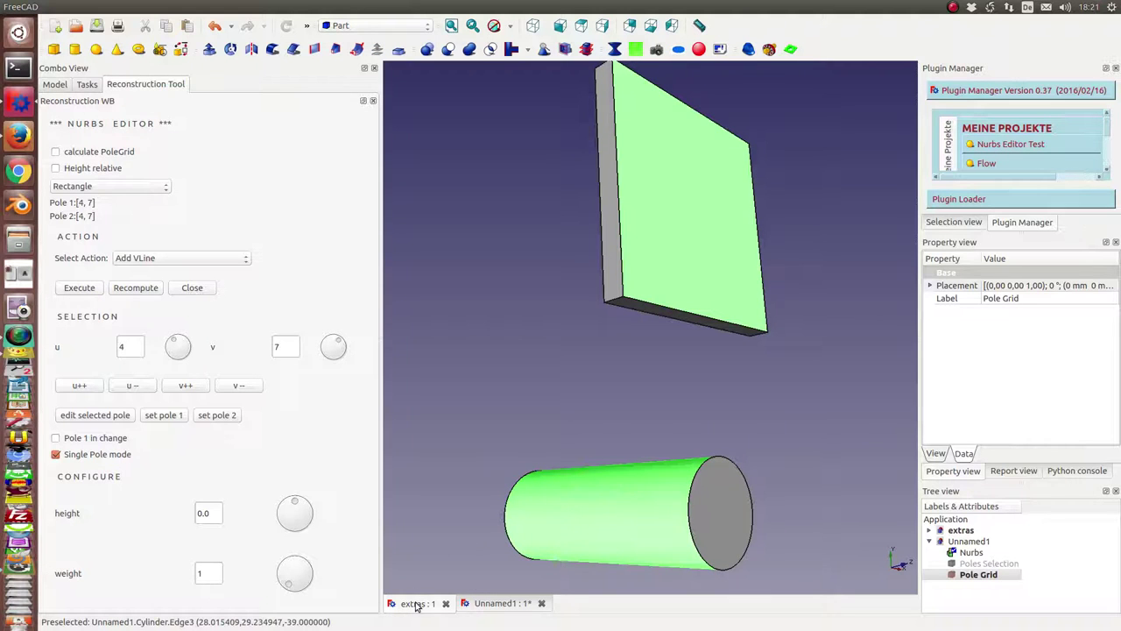
click(503, 604)
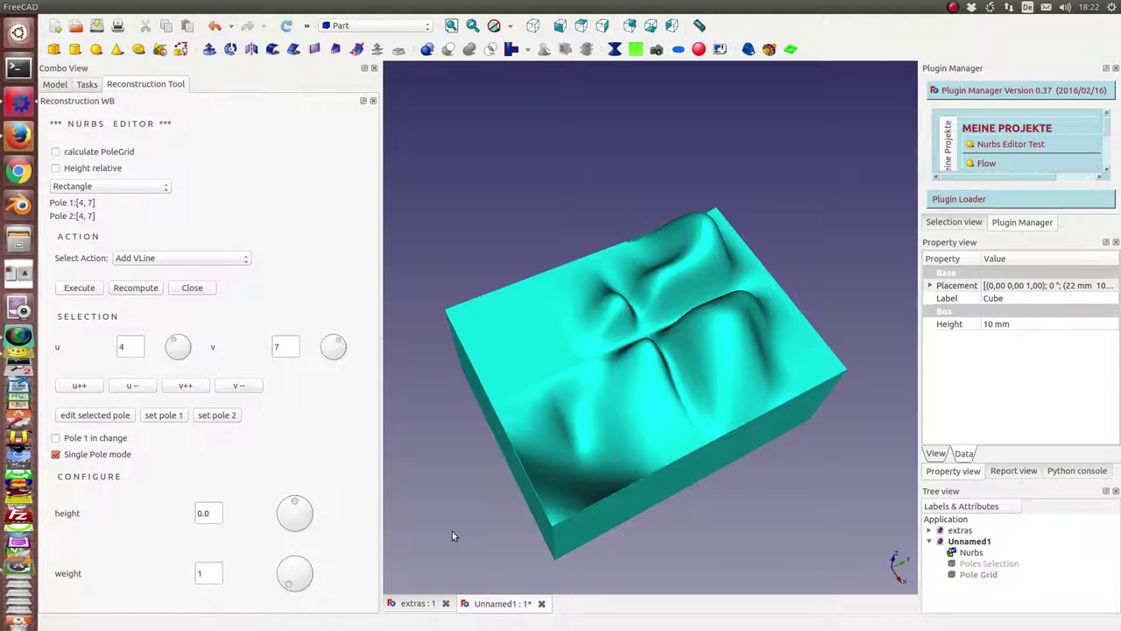
Step: Paste the plate and cylinder copies into Unnamed1 and show the Model tree
key(ctrl+v)
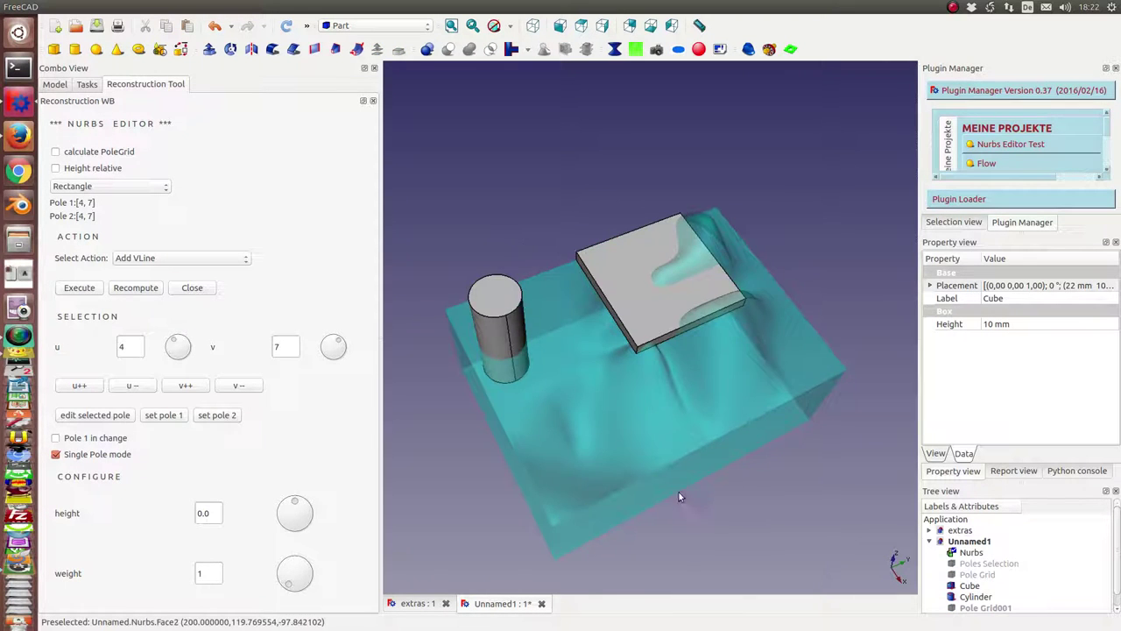
mouse_move(679, 497)
middle_down()
mouse_move(656, 464)
mouse_move(678, 401)
mouse_move(1006, 363)
middle_up()
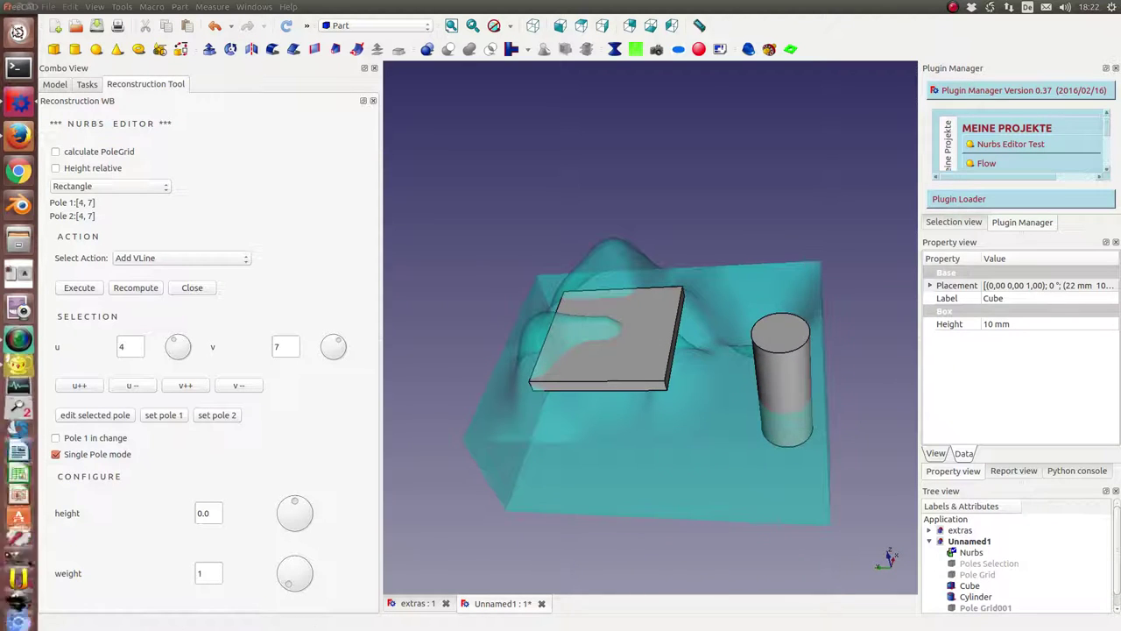
click(56, 85)
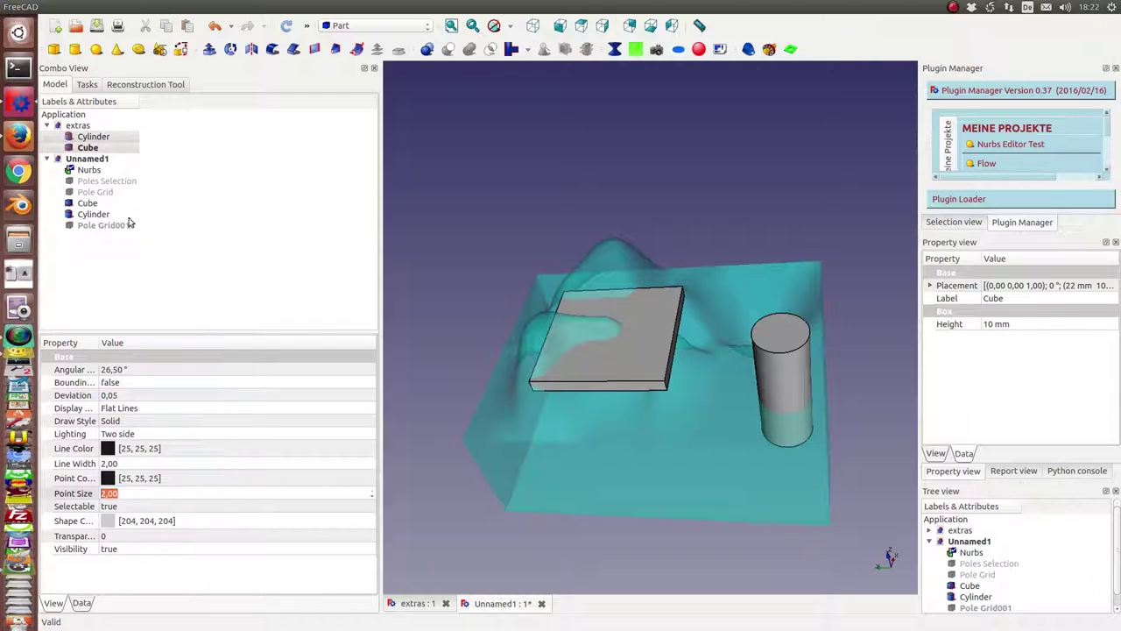
Step: Boolean-cut the Cylinder from the Nurbs block, creating Cut with a round hole
click(651, 463)
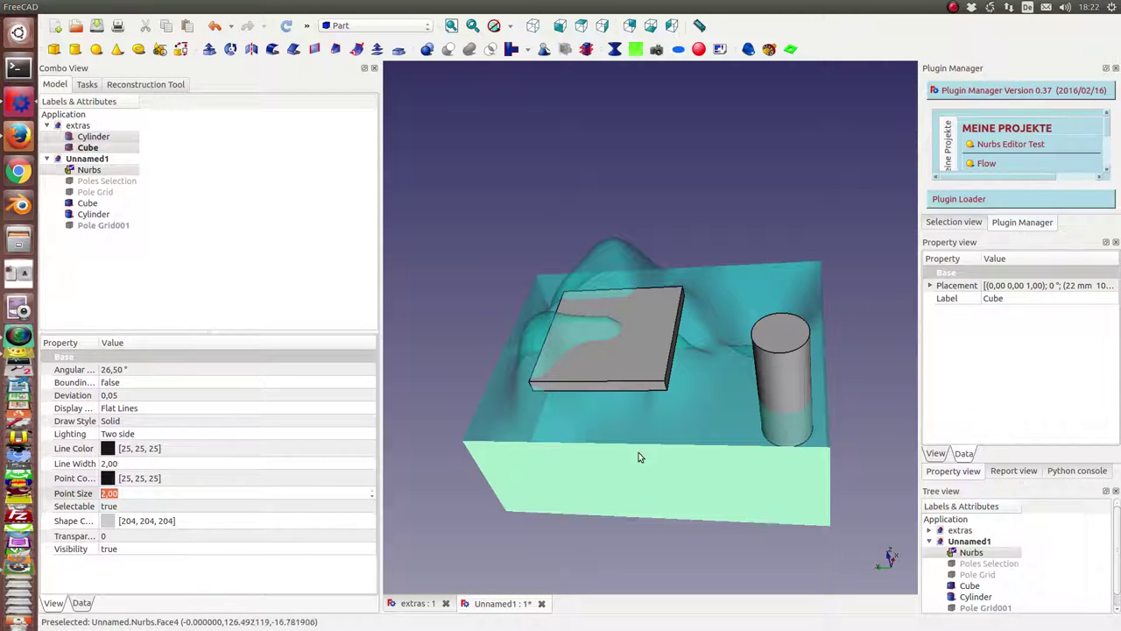
click(211, 216)
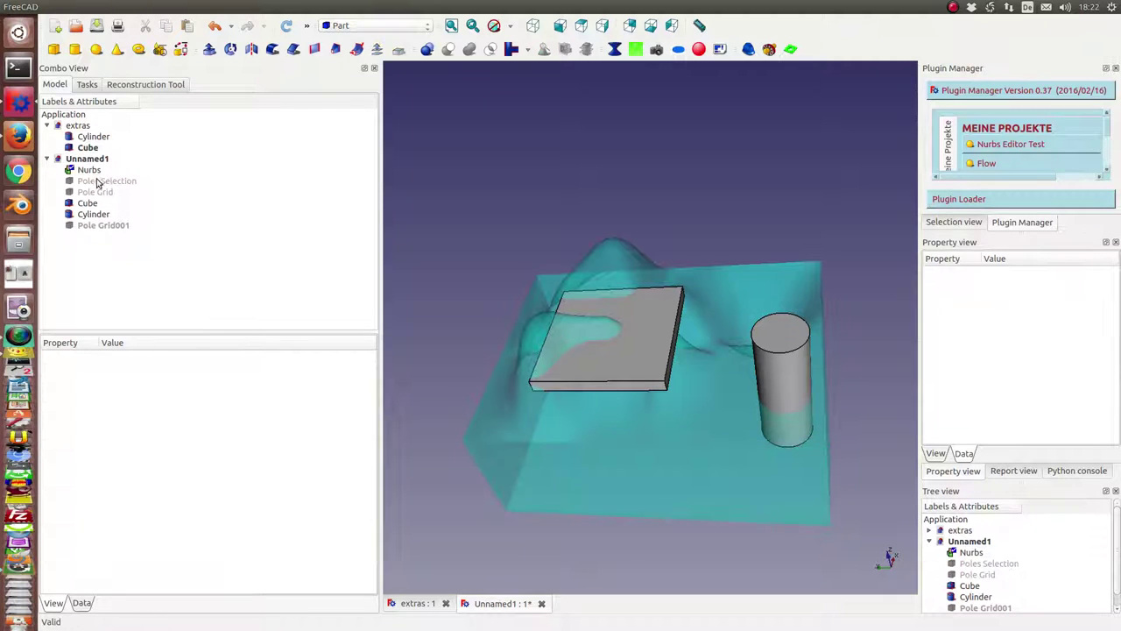
click(90, 173)
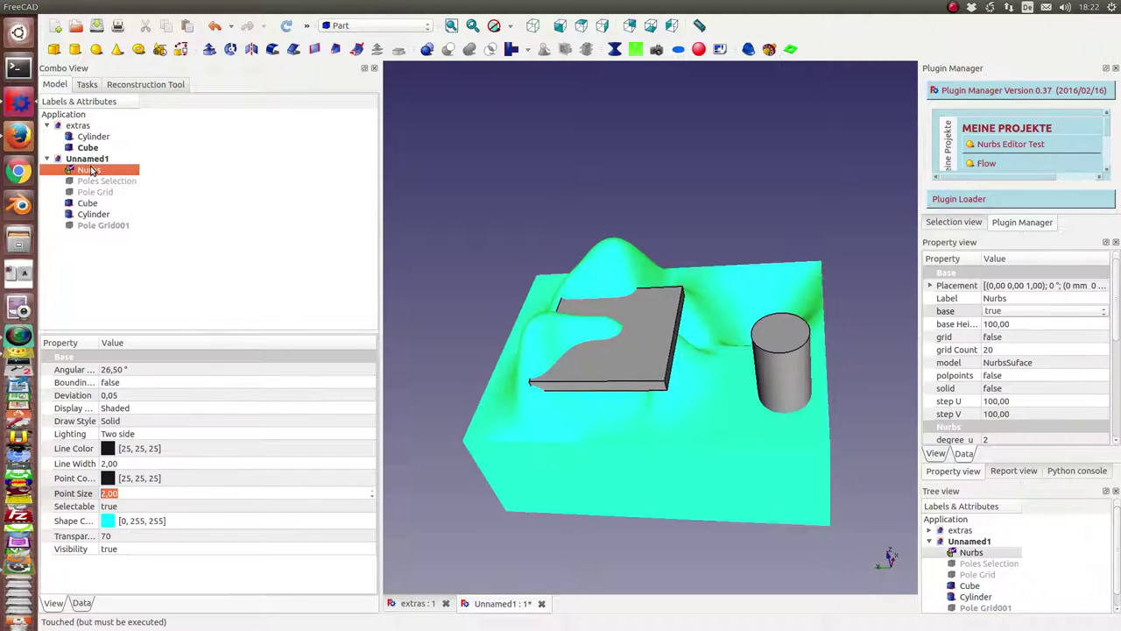
ctrl+click(93, 216)
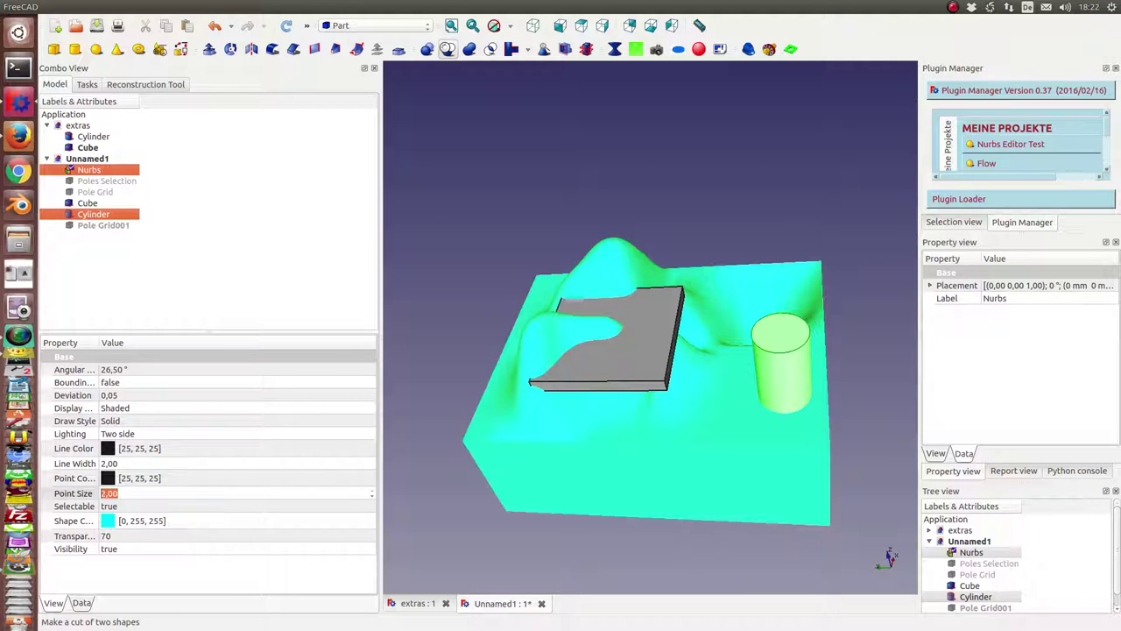
click(447, 48)
mouse_move(706, 192)
middle_down()
mouse_move(666, 237)
mouse_move(634, 248)
mouse_move(654, 174)
mouse_move(681, 170)
middle_up()
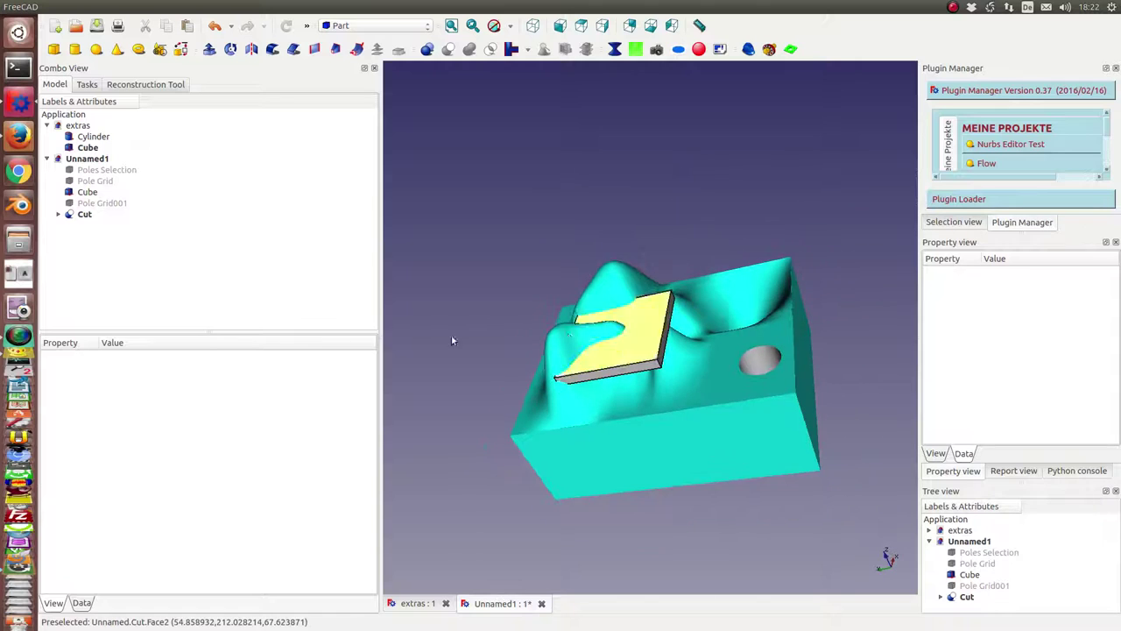
Step: Boolean-cut the plate Cube from Cut, producing Cut001 with the plate-shaped slot
click(84, 214)
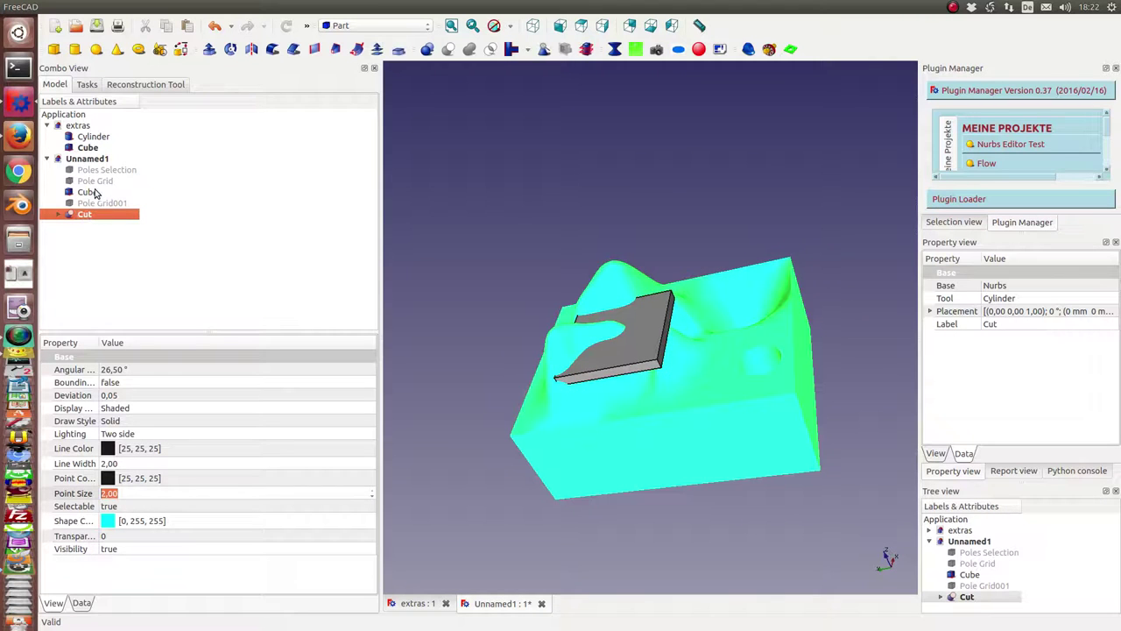
ctrl+click(86, 192)
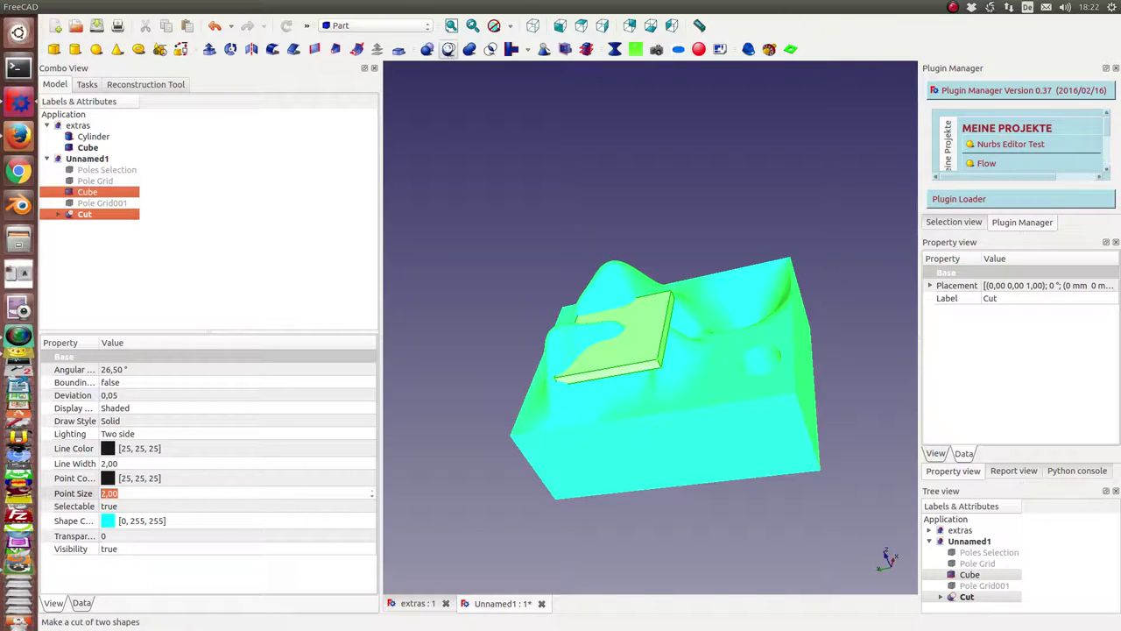
click(448, 48)
mouse_move(438, 200)
middle_down()
mouse_move(462, 271)
mouse_move(587, 348)
mouse_move(630, 360)
mouse_move(706, 332)
middle_up()
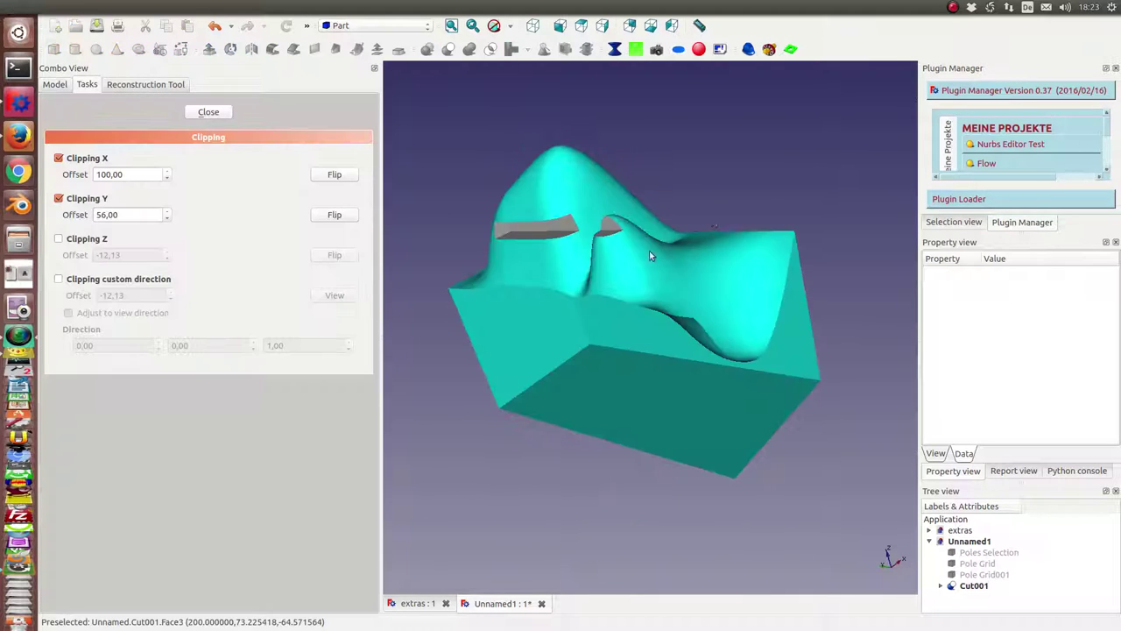
Step: Adjust Cut001's clipping planes to X offset -2,00 and Y offset 69,00
mouse_move(567, 545)
middle_down()
mouse_move(540, 498)
mouse_move(514, 513)
mouse_move(473, 490)
middle_up()
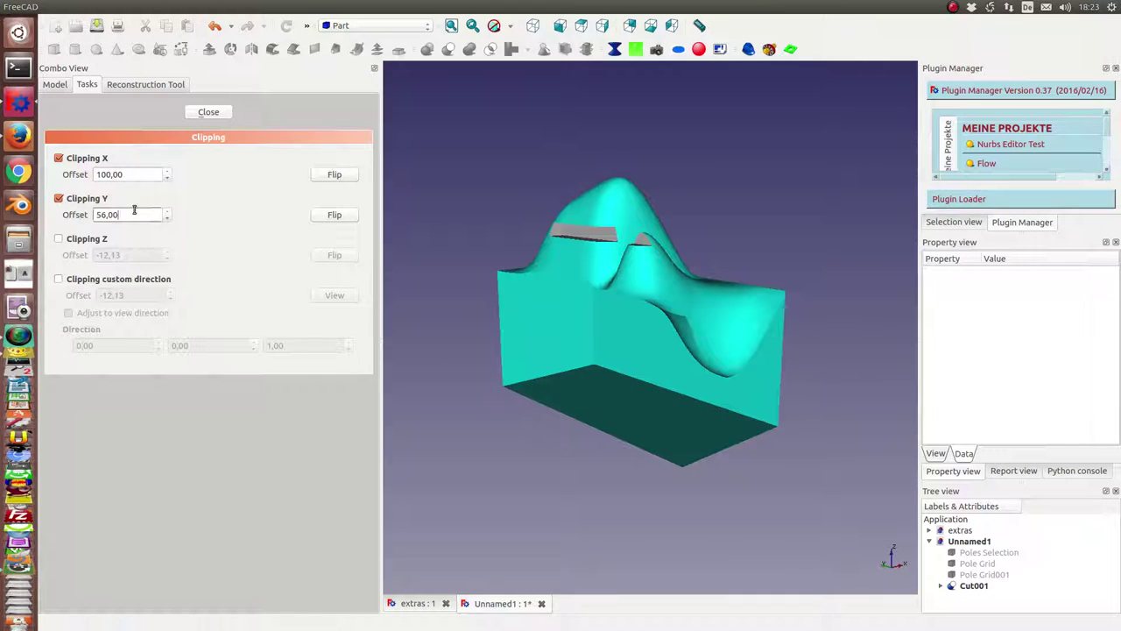
scroll(135, 216, up, 3)
scroll(135, 214, up, 3)
scroll(134, 211, up, 3)
scroll(135, 210, up, 4)
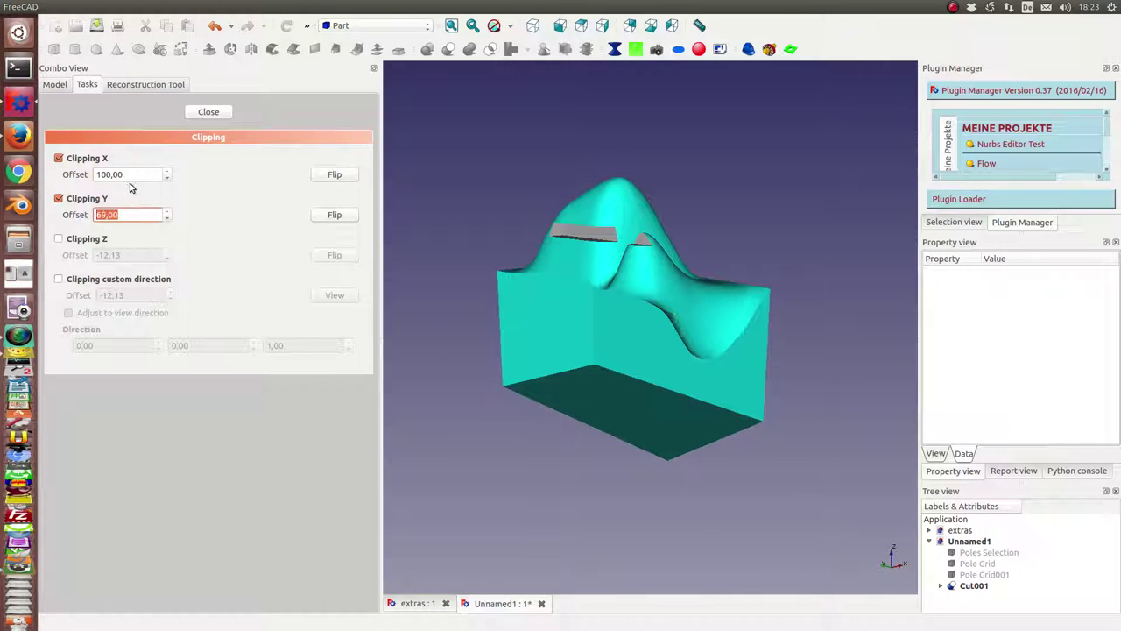
scroll(134, 174, up, 2)
scroll(134, 174, up, 2)
scroll(134, 173, up, 6)
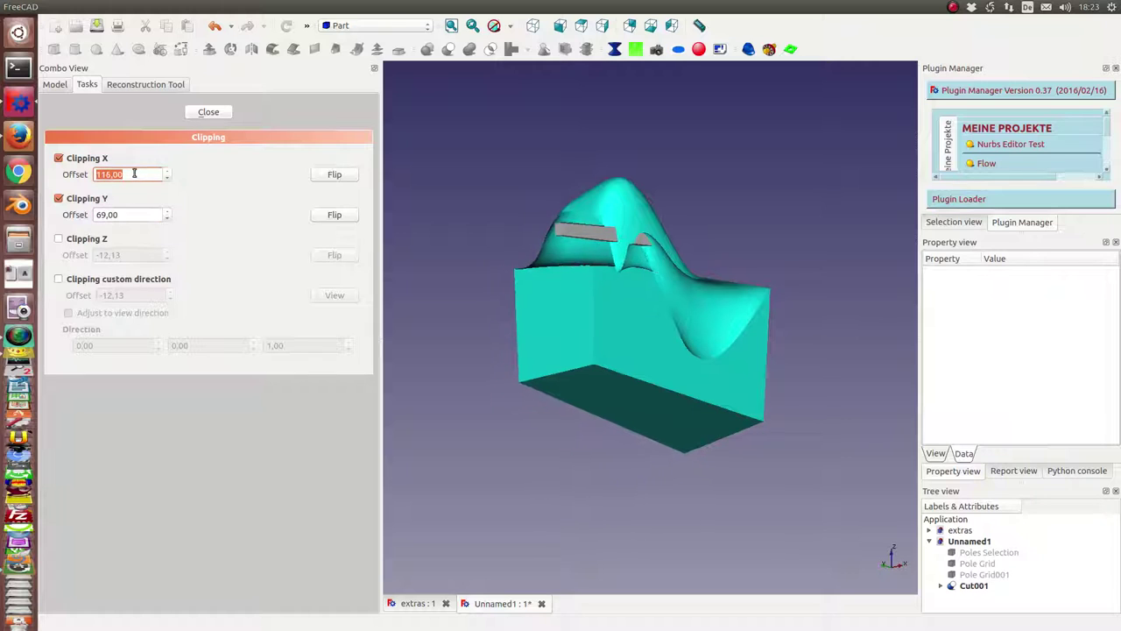
scroll(134, 173, up, 6)
scroll(135, 174, up, 6)
scroll(136, 174, up, 6)
scroll(136, 173, down, 7)
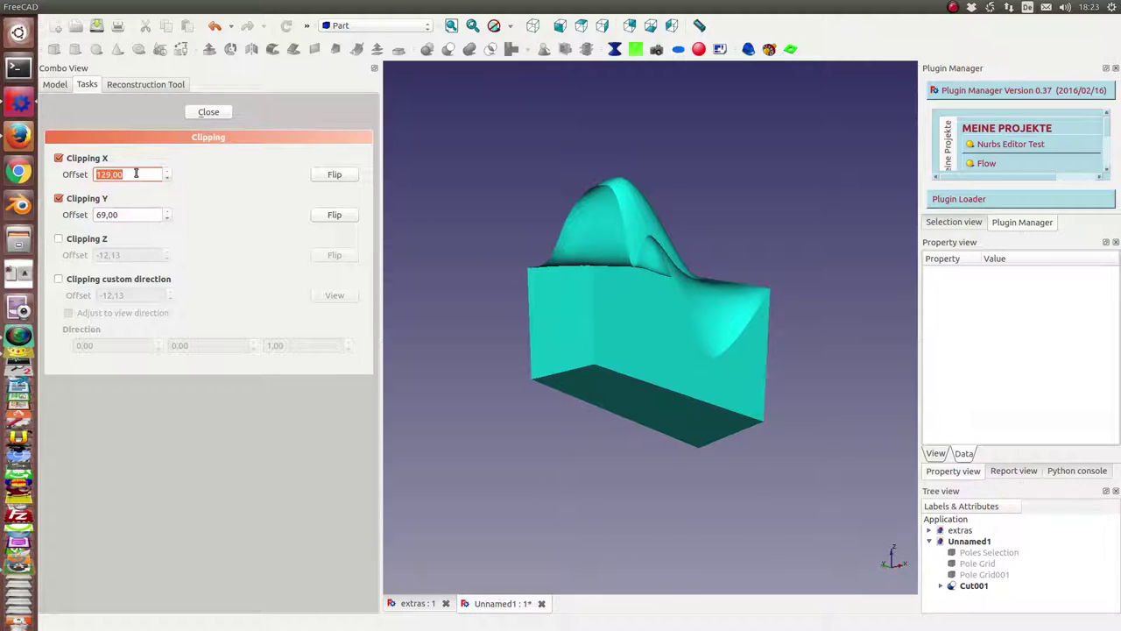
scroll(135, 173, down, 7)
scroll(136, 173, down, 7)
scroll(136, 174, down, 6)
scroll(137, 174, down, 10)
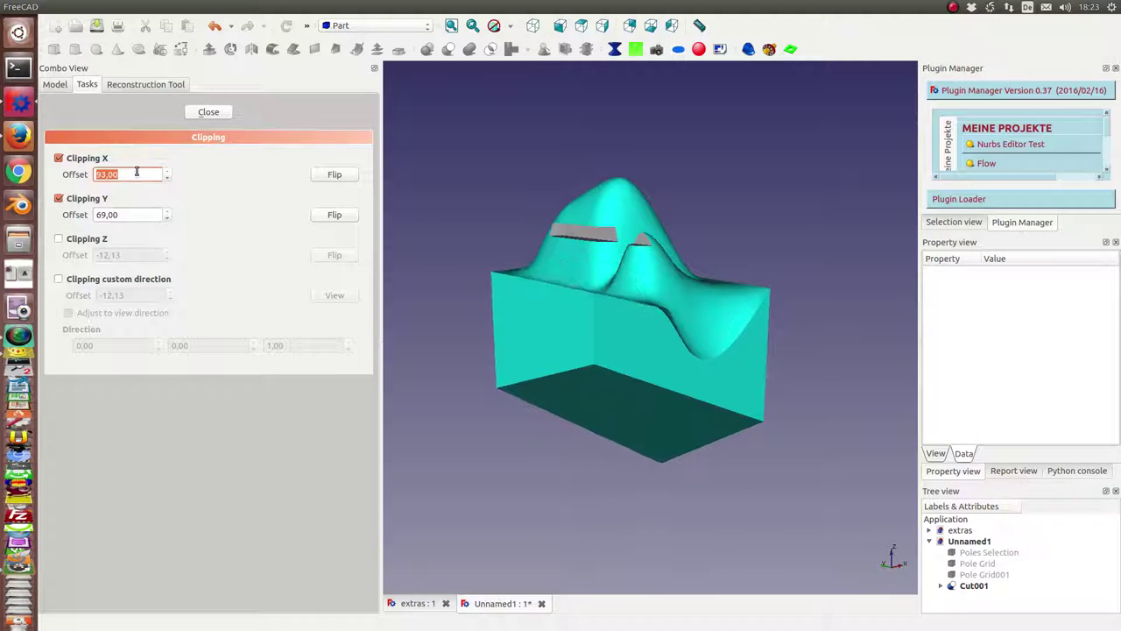
scroll(137, 173, down, 10)
scroll(137, 172, down, 9)
scroll(137, 172, down, 9)
scroll(136, 172, down, 9)
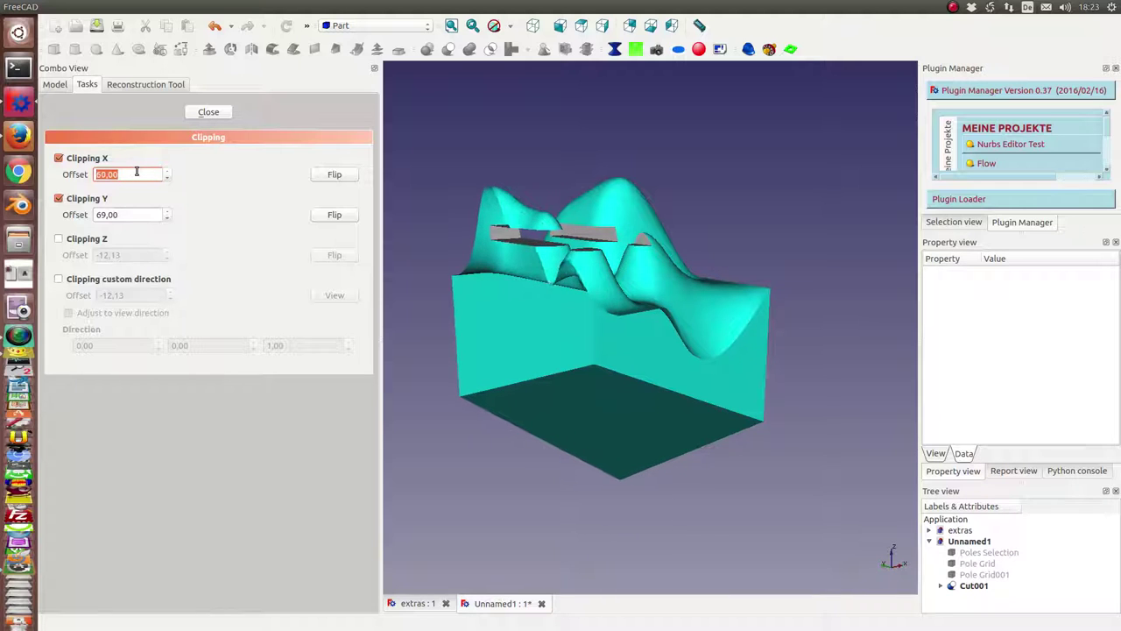
scroll(137, 172, down, 8)
scroll(136, 172, down, 9)
scroll(136, 172, down, 8)
scroll(137, 172, down, 8)
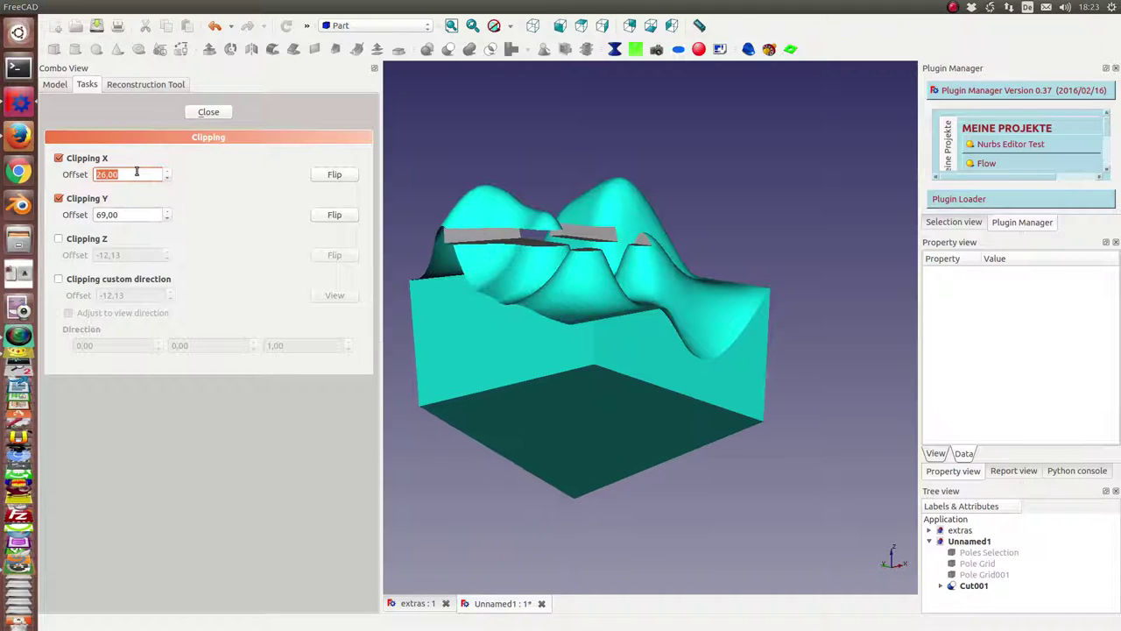
scroll(137, 172, down, 8)
scroll(137, 172, down, 8)
scroll(137, 172, down, 9)
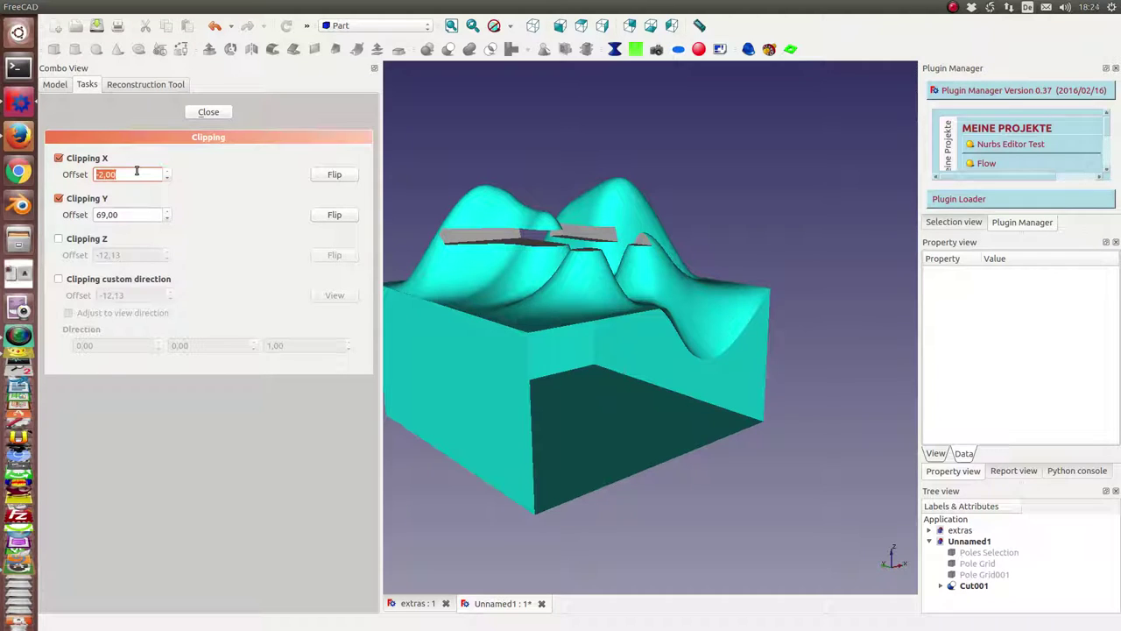
Step: Scroll the Y clipping offset down from 69 and orbit to check the section
click(129, 213)
scroll(129, 214, down, 9)
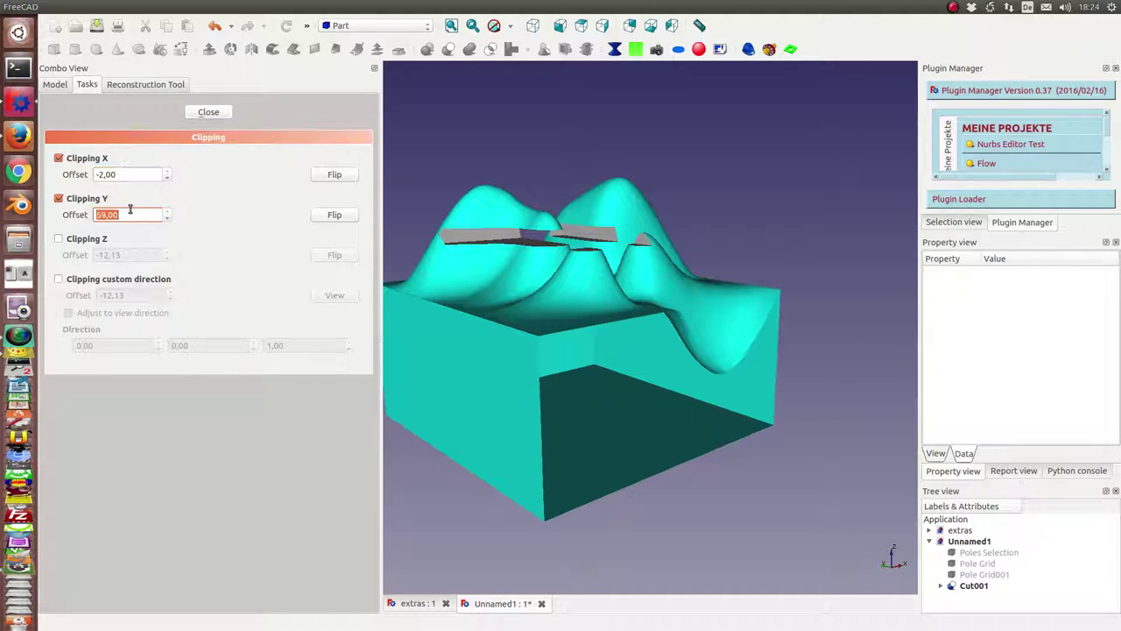
scroll(131, 211, down, 8)
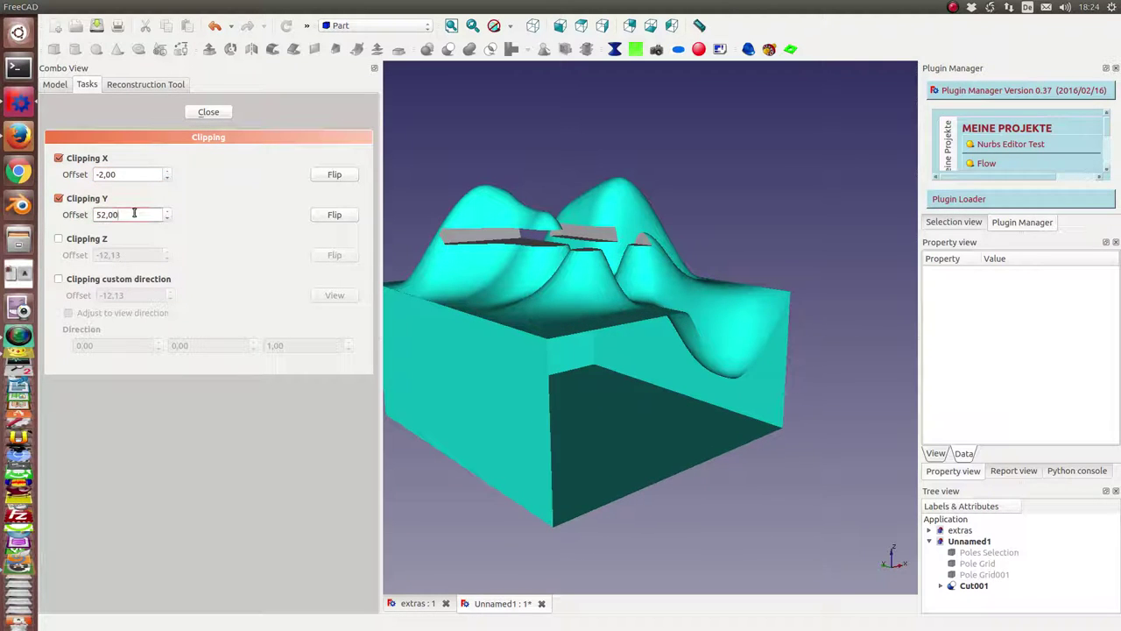
scroll(134, 212, down, 8)
scroll(134, 211, down, 6)
scroll(134, 211, down, 5)
scroll(134, 211, down, 7)
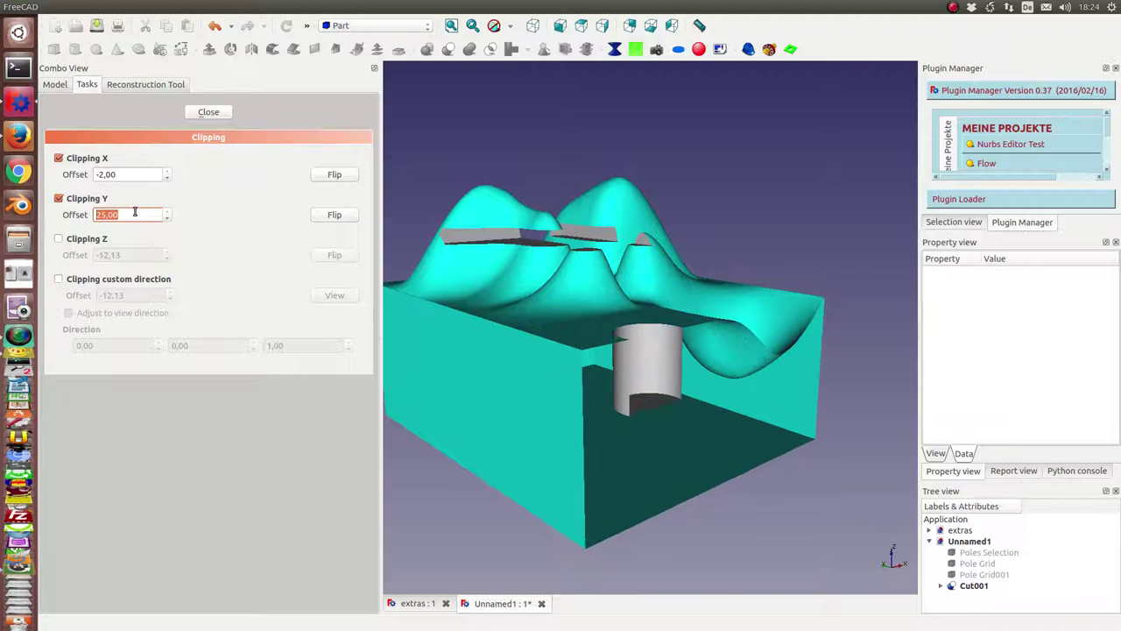
scroll(134, 211, down, 6)
scroll(134, 211, down, 5)
mouse_move(438, 391)
middle_down()
mouse_move(388, 320)
mouse_move(671, 415)
mouse_move(645, 383)
mouse_move(593, 400)
middle_up()
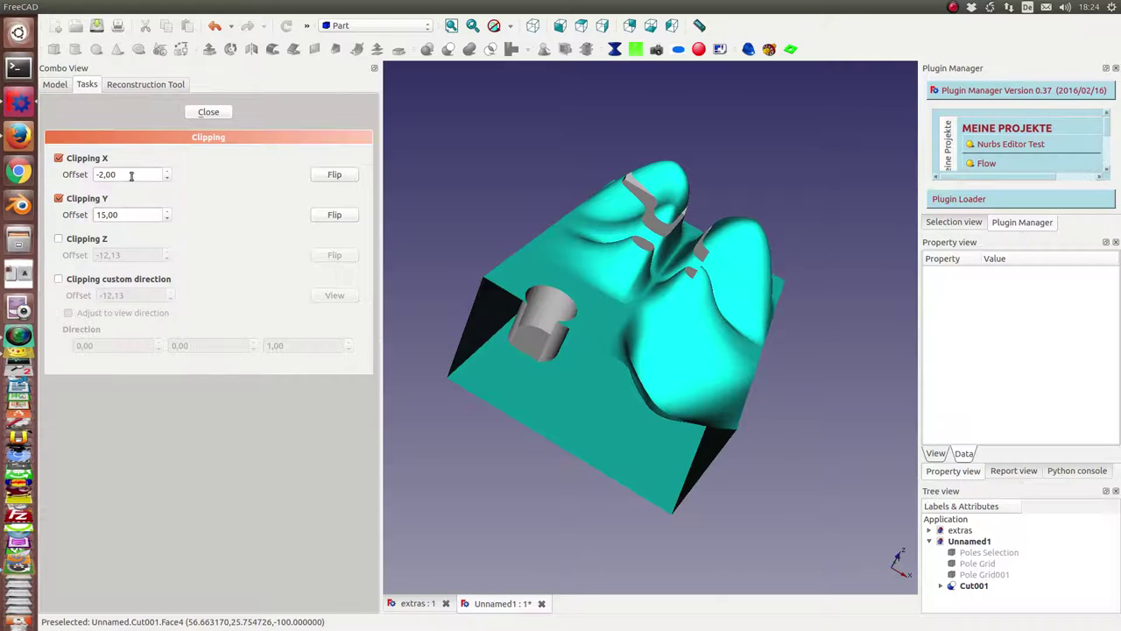
Step: Lower the Y clipping offset further to -3,00, exposing the round hole
scroll(132, 175, up, 2)
scroll(132, 176, down, 2)
click(145, 216)
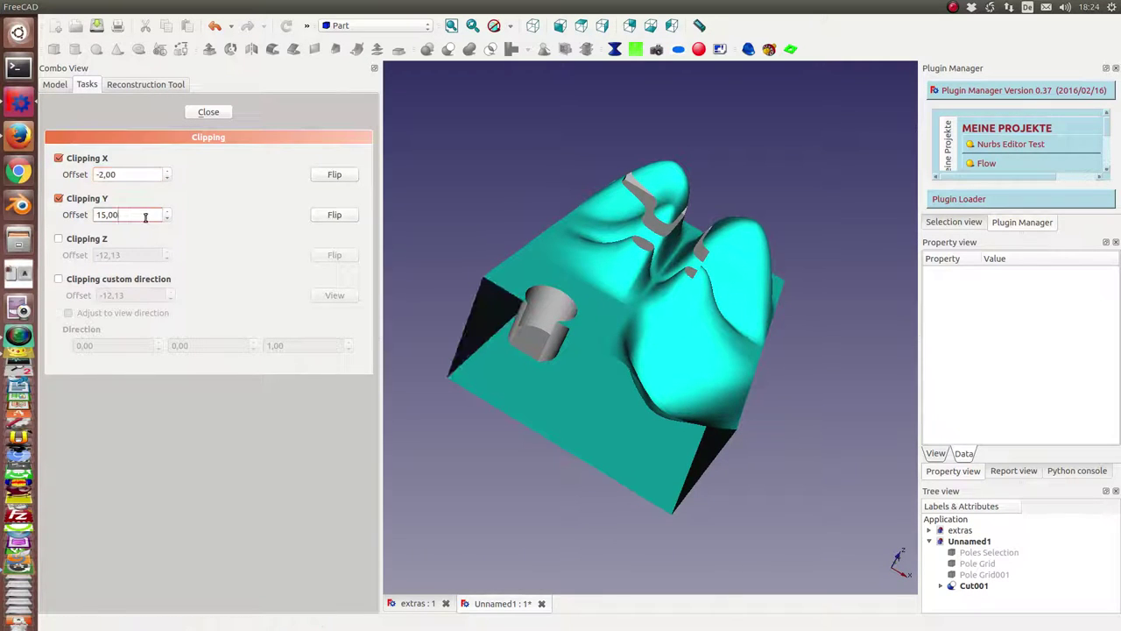
scroll(145, 216, down, 5)
scroll(146, 216, down, 5)
scroll(146, 216, down, 7)
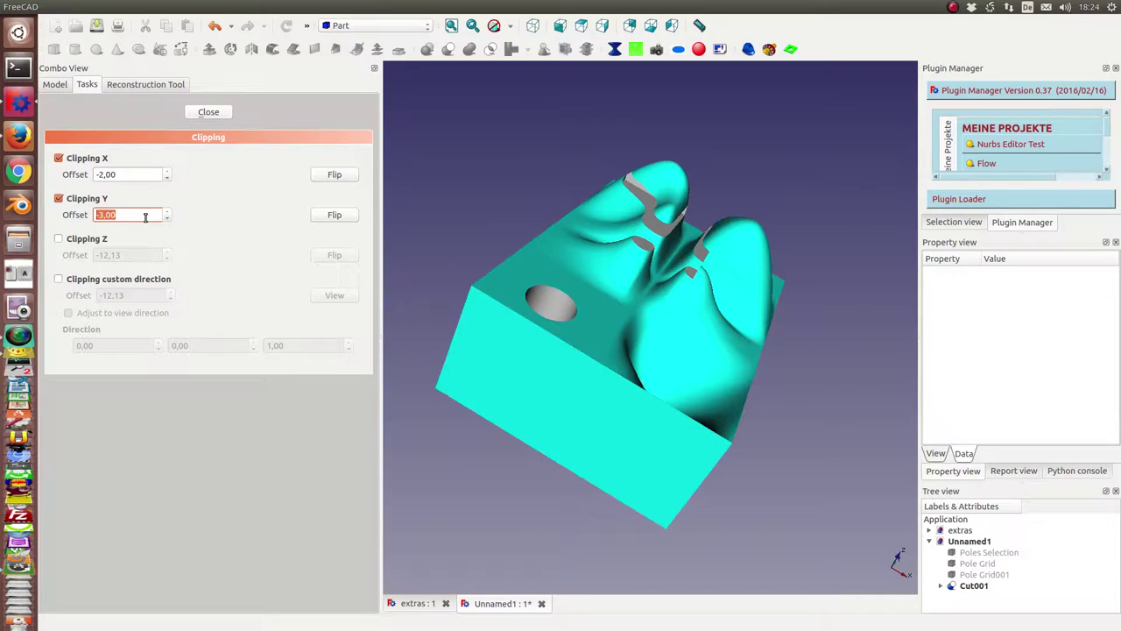